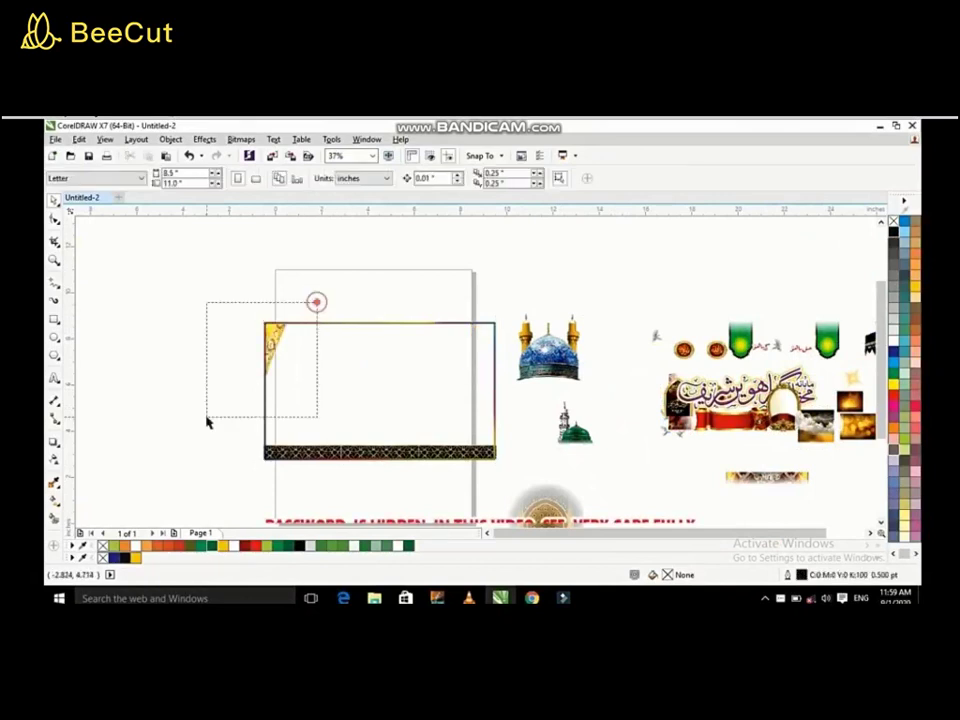
Step: Place a mirrored copy of the gold corner ornament in the opposite upper corner of the banner frame
click(349, 358)
click(679, 469)
click(767, 443)
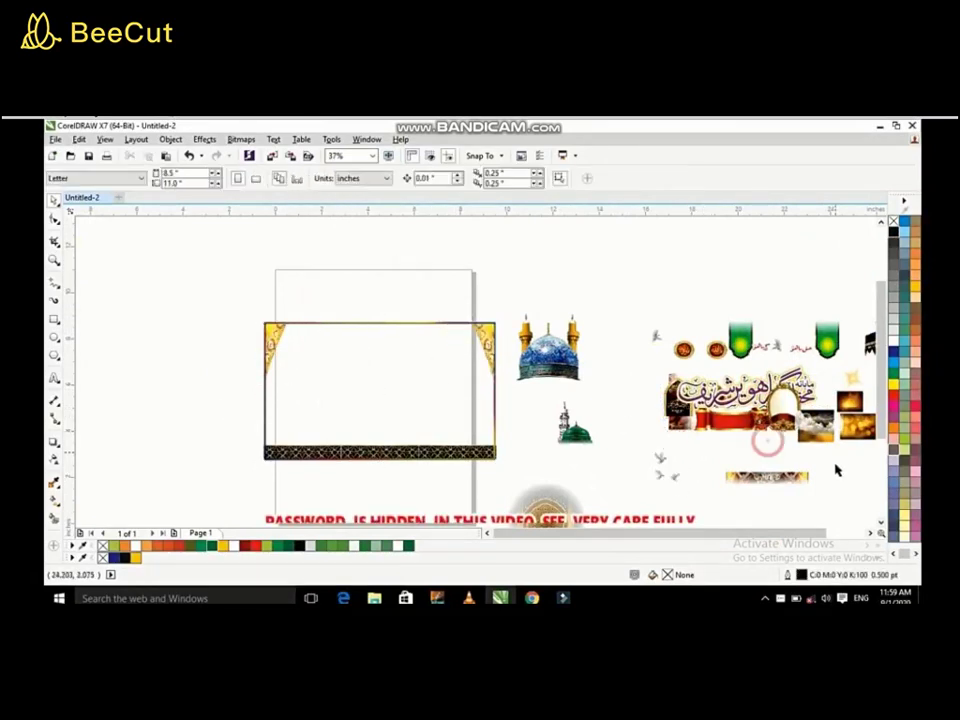
Step: Move the dark golden sky picture onto the upper part of the frame and stretch it across the full frame width
scroll(767, 443, right, 3)
click(774, 480)
click(739, 455)
click(738, 458)
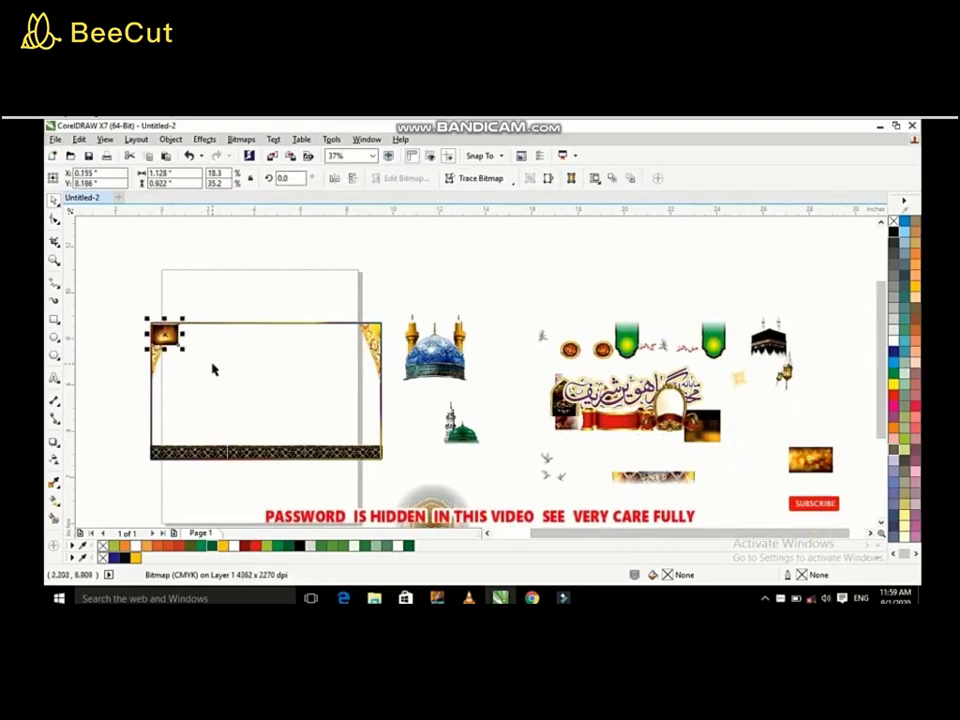
drag(180, 347, 384, 396)
drag(266, 318, 263, 294)
Step: Fade out the lower edge of the golden sky picture with transparency and fit it inside the frame behind the corner ornaments
click(55, 444)
drag(239, 383, 240, 380)
key(space)
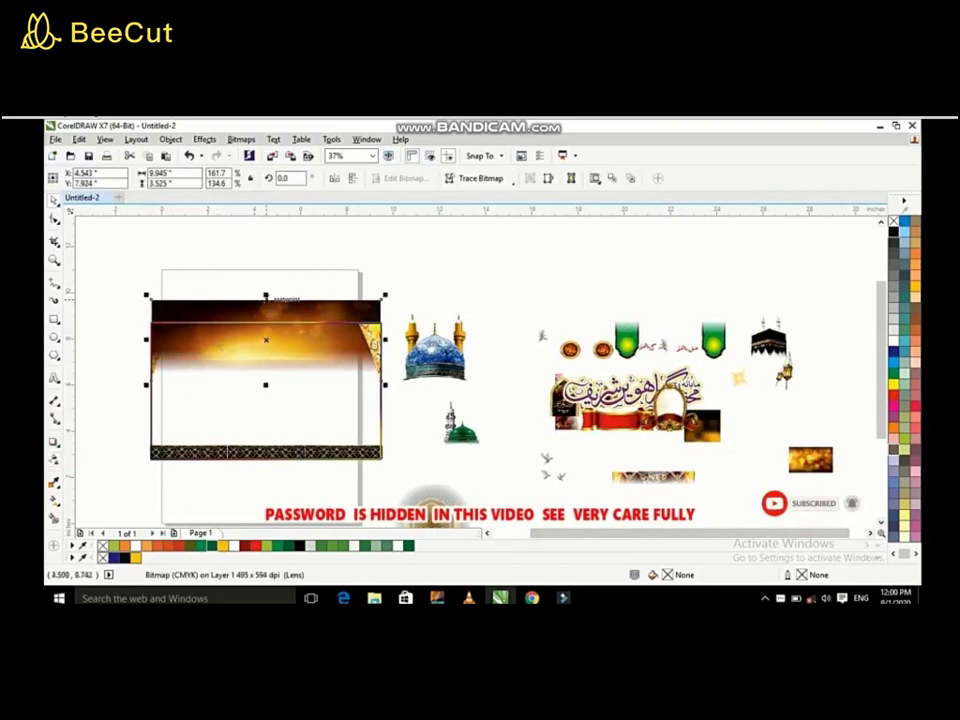
click(401, 294)
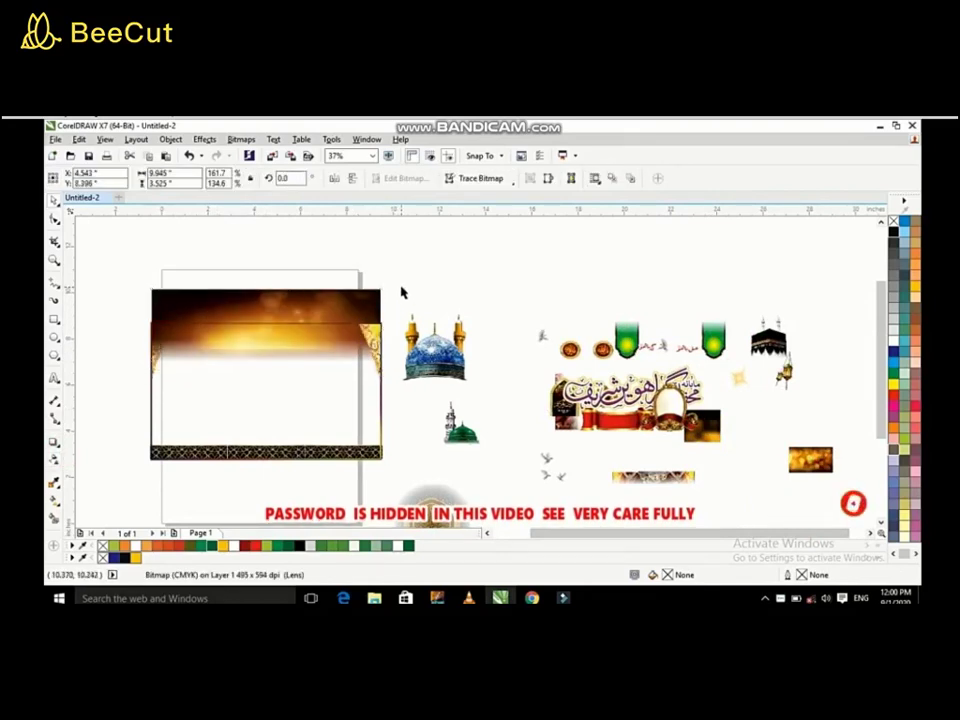
click(354, 306)
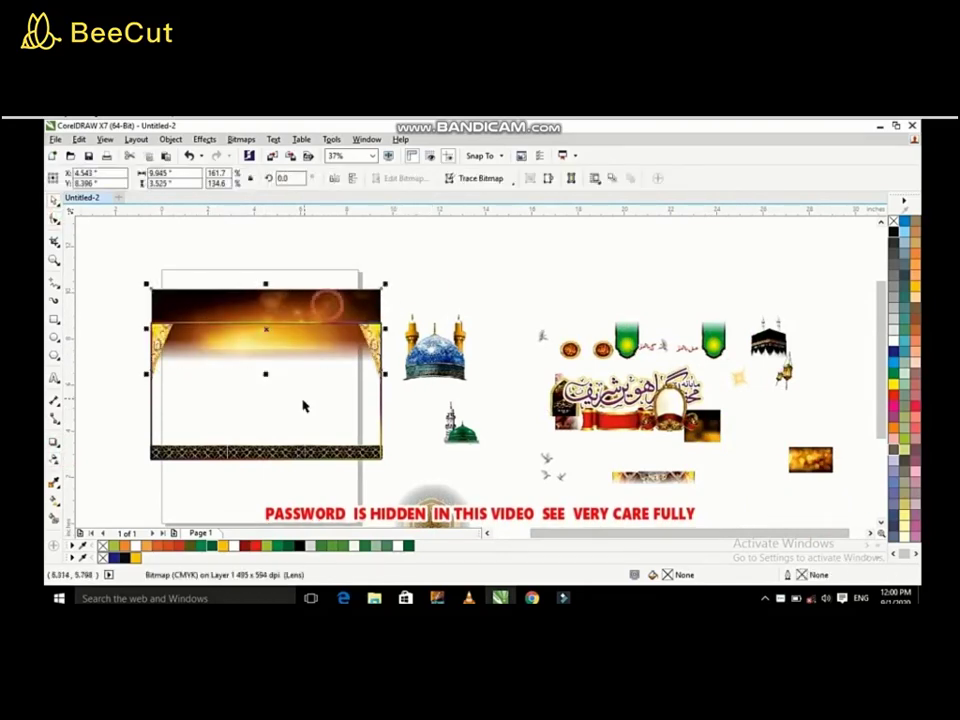
drag(304, 403, 277, 375)
Step: Place the blue dome with its two gold minarets in the upper middle of the banner
drag(436, 360, 328, 409)
key(ctrl+g)
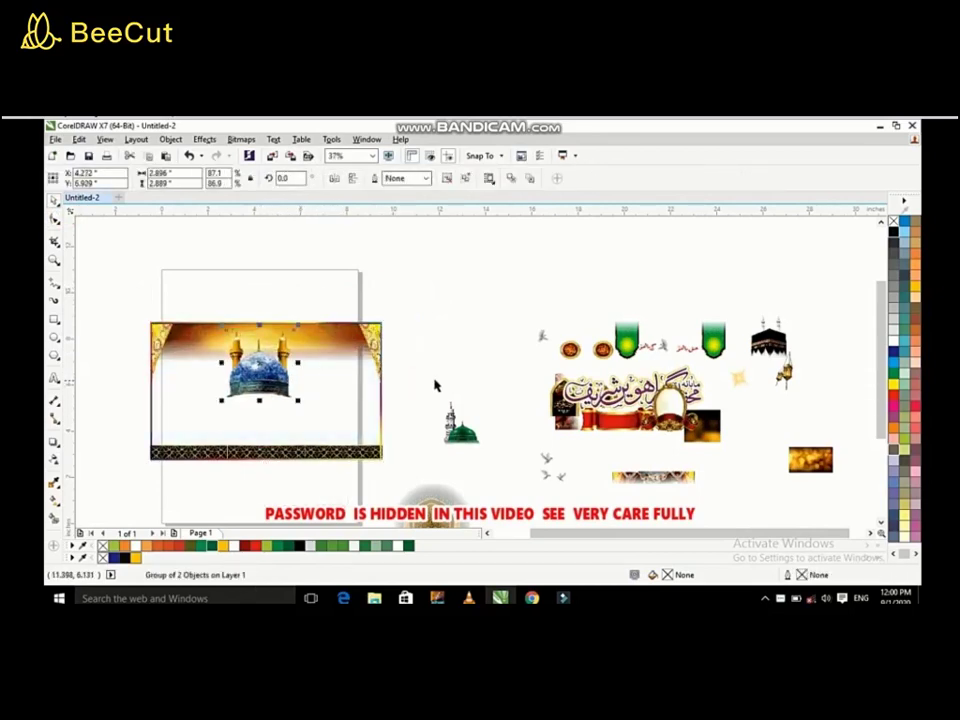
click(335, 281)
Step: Line the banner's upper edge with the ornate curtain border and align the grouped pieces with the frame
key(ctrl+v)
drag(450, 354, 436, 298)
scroll(124, 302, up, 5)
key(ctrl+g)
shift+click(525, 463)
key(e)
click(717, 258)
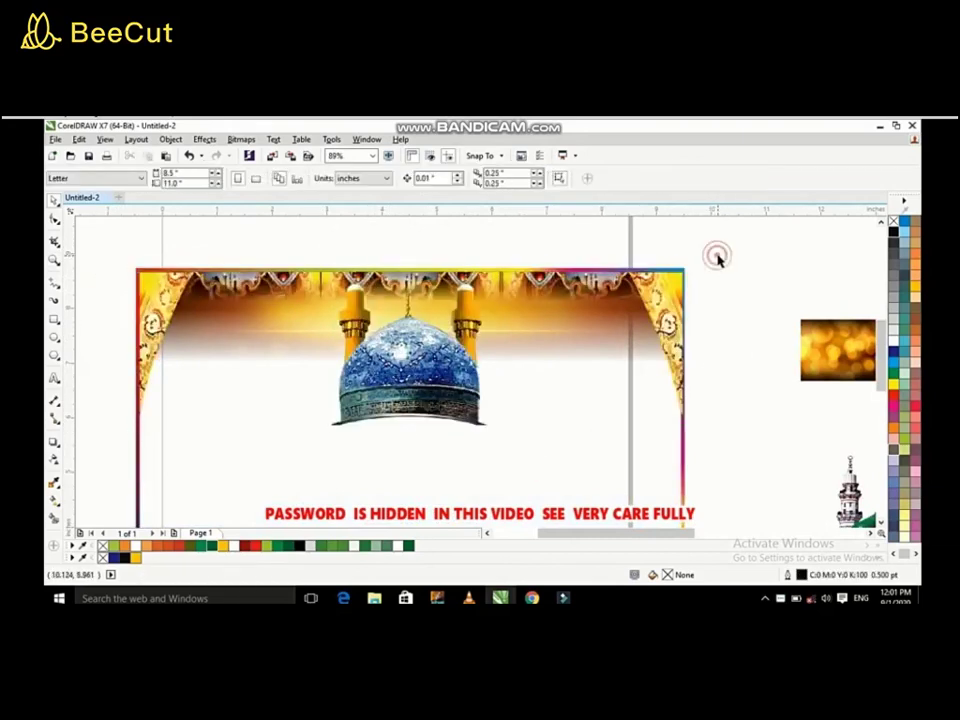
Step: Arrange the latticed arch picture three times across the banner's lower half and keep the arches inside the frame
scroll(719, 262, down, 3)
drag(431, 463, 143, 321)
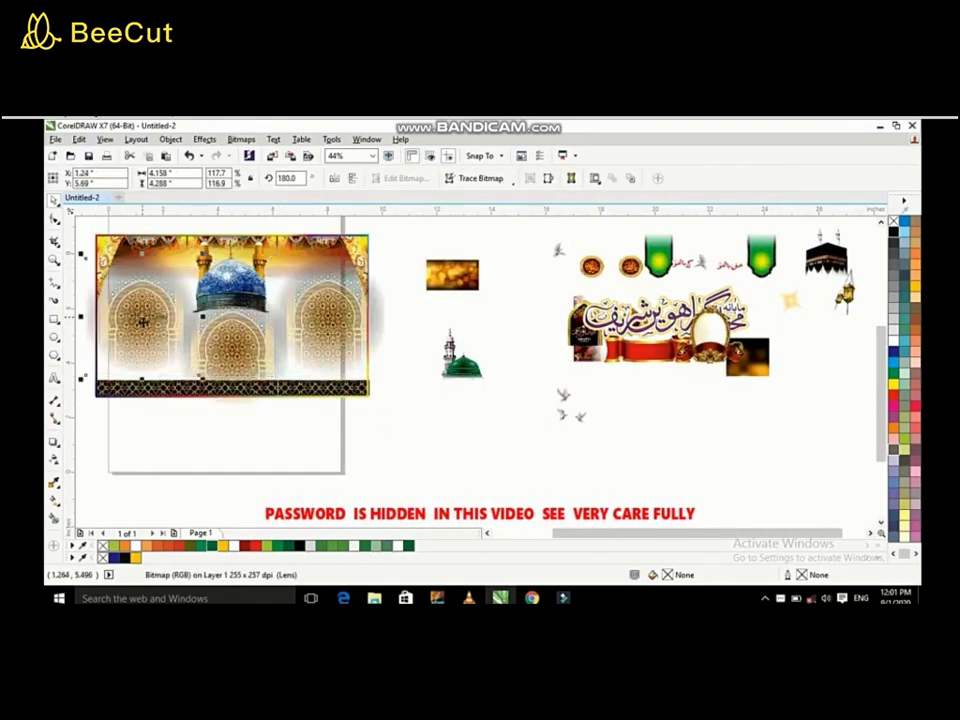
key(ctrl+g)
click(408, 336)
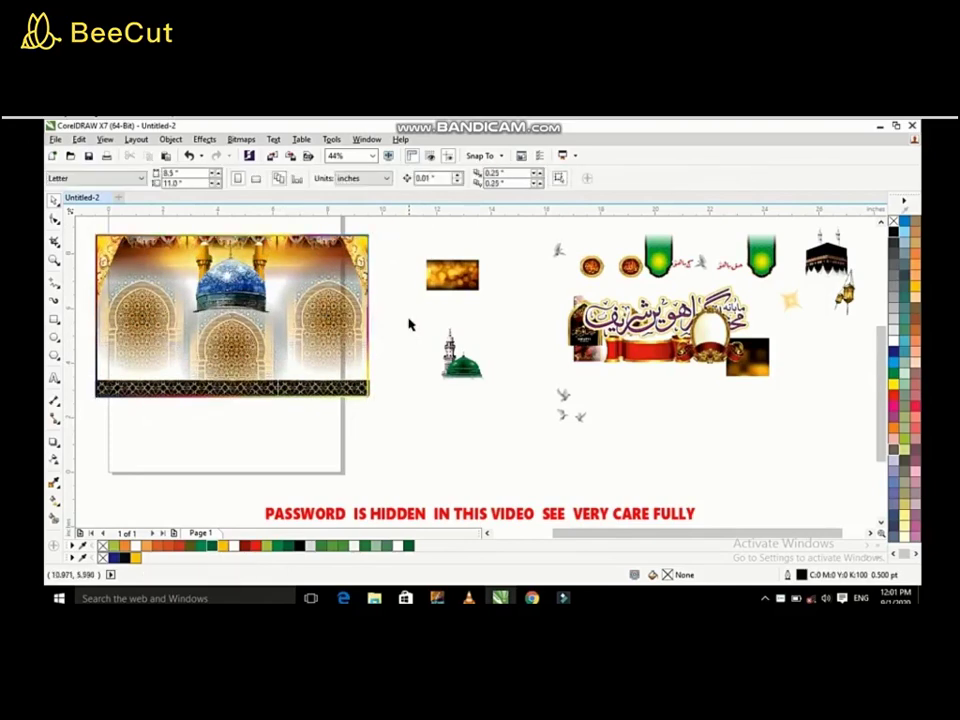
Step: Spread out the green pendant, dark arch picture, red ribbon and oval frame on the empty area beside the banner
click(354, 321)
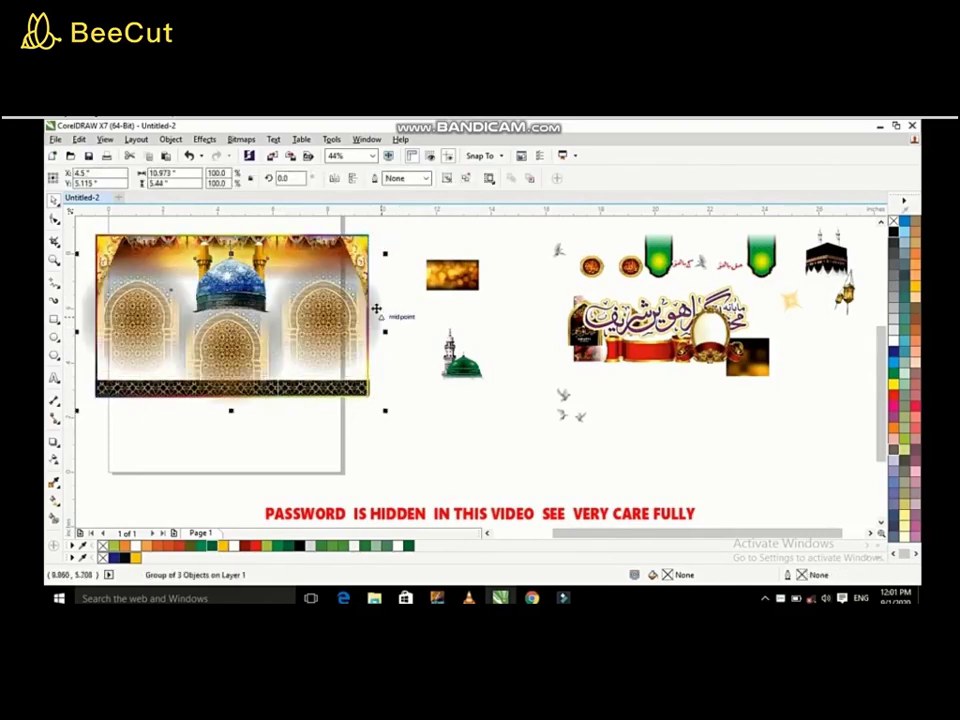
click(452, 271)
click(630, 350)
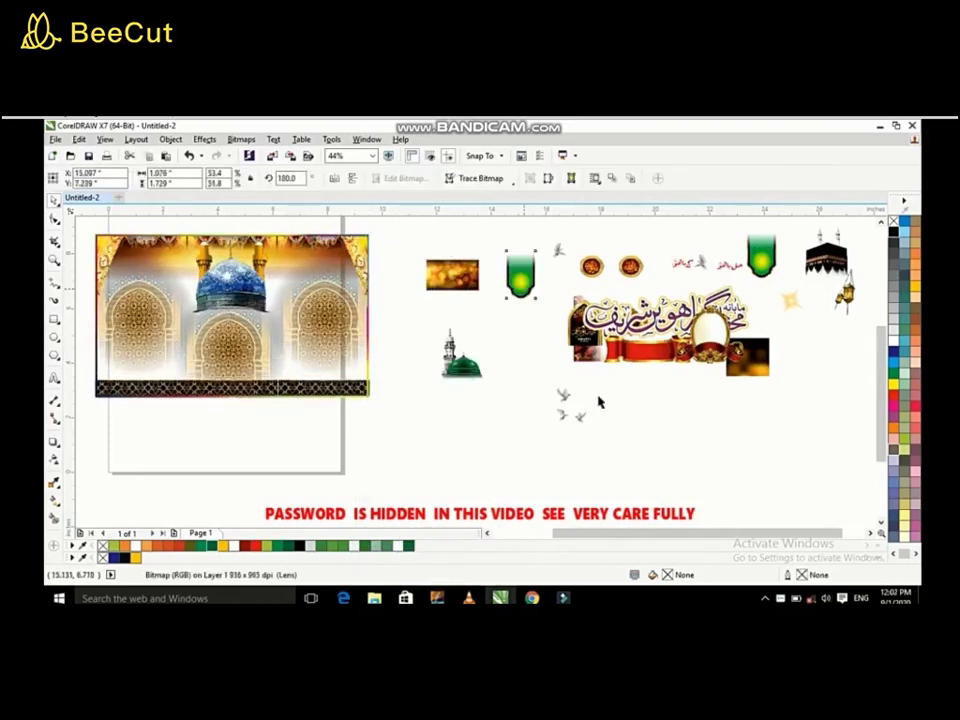
drag(630, 350, 622, 396)
scroll(504, 381, right, 2)
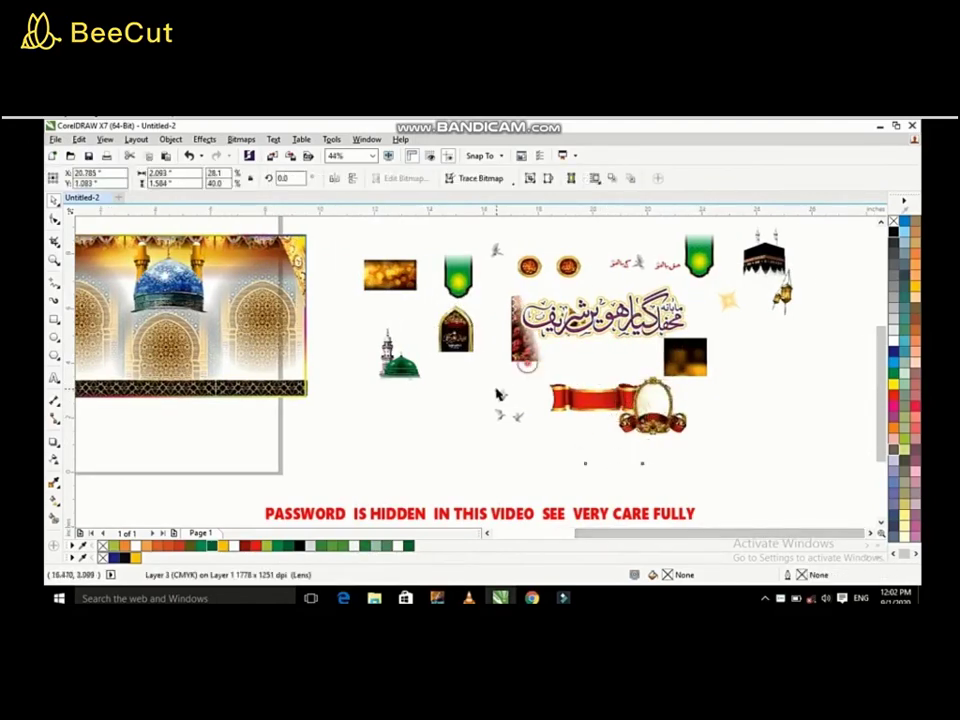
Step: Place the white clouds behind the domes, above the left and right latticed arches of the banner
click(600, 442)
scroll(434, 287, left, 4)
drag(465, 313, 506, 364)
click(570, 436)
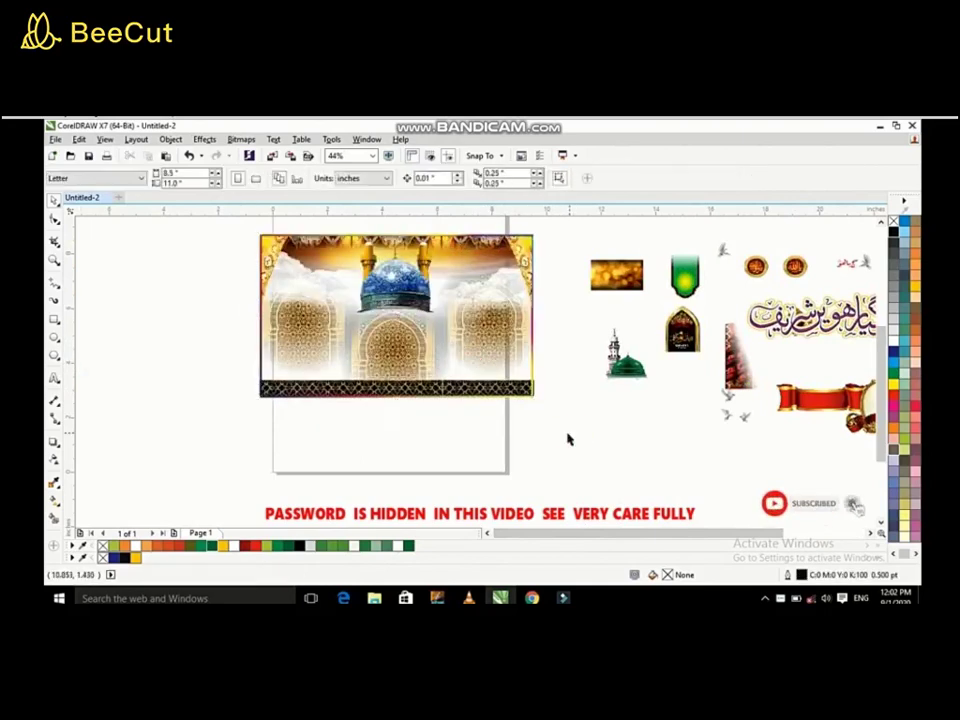
Step: Place the green dome and the Kaaba on either side of the blue dome, with green pendants near both upper corners
drag(616, 374, 319, 299)
scroll(334, 306, right, 3)
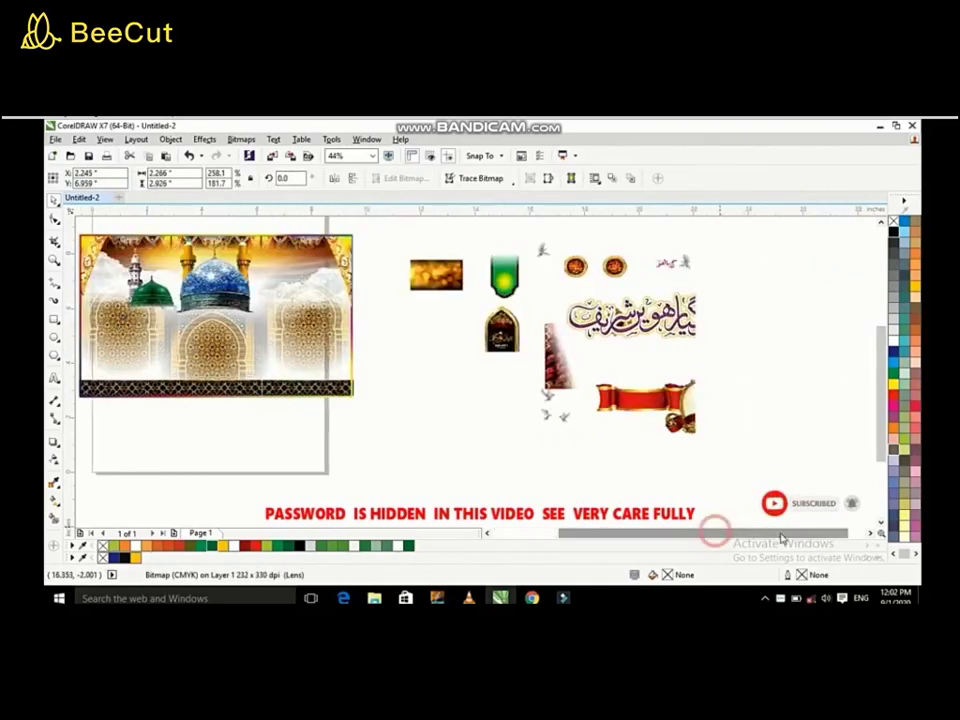
drag(810, 255, 296, 292)
drag(283, 343, 270, 343)
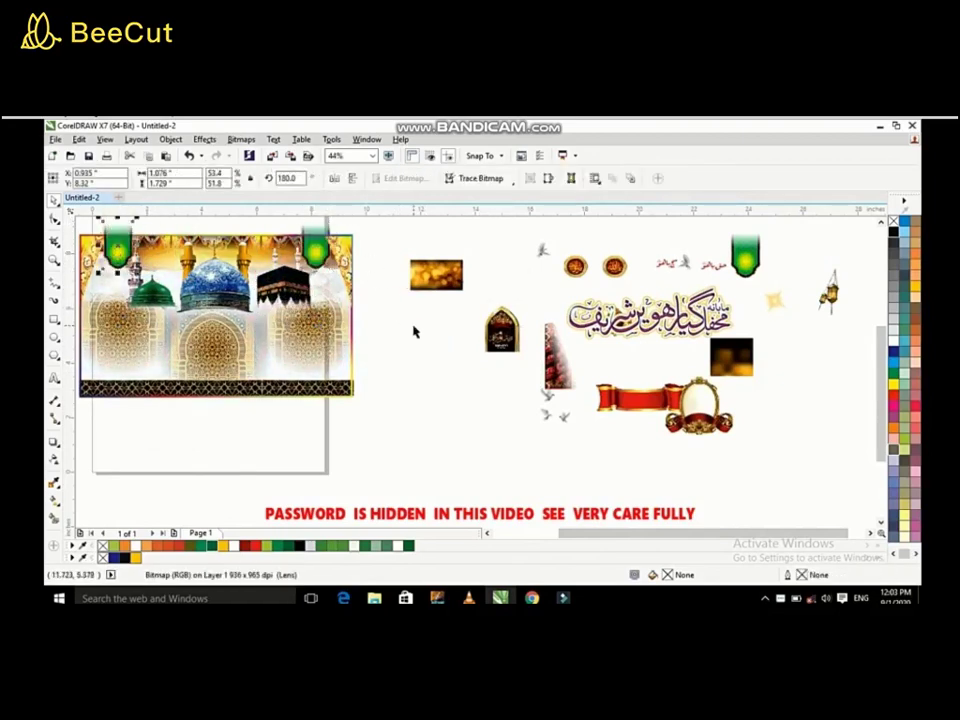
Step: Ungroup the two round calligraphy medallions and place one on each green pendant
click(560, 258)
click(560, 258)
click(575, 265)
key(ctrl+u)
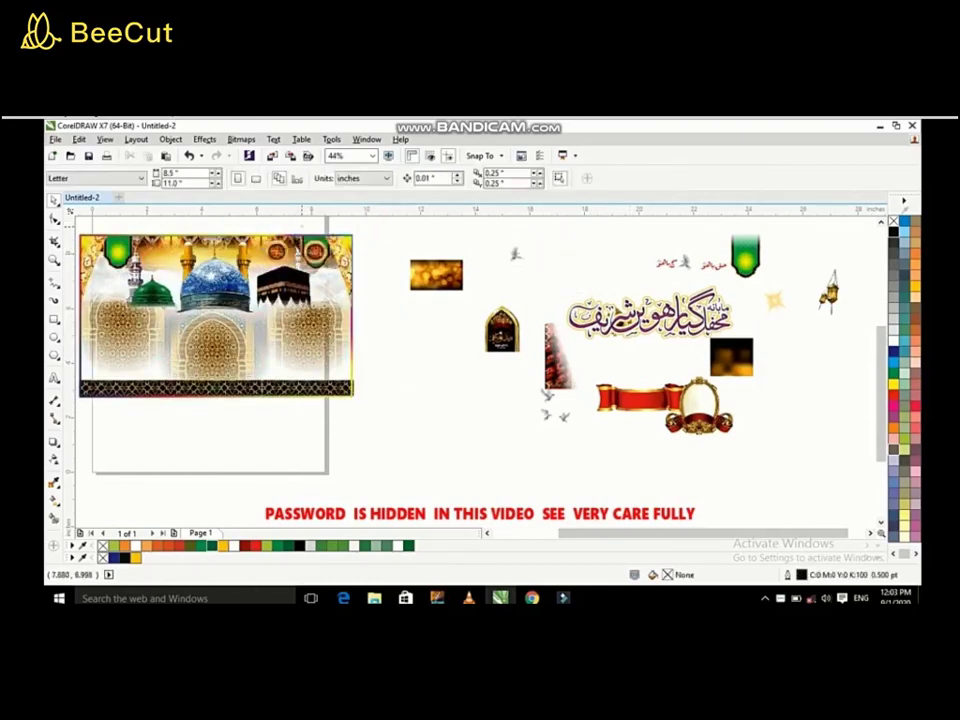
Step: Enlarge the golden bokeh picture to about 3.2 × 1.9 inches and fade its edges with an elliptical fountain transparency
click(462, 289)
drag(462, 289, 478, 296)
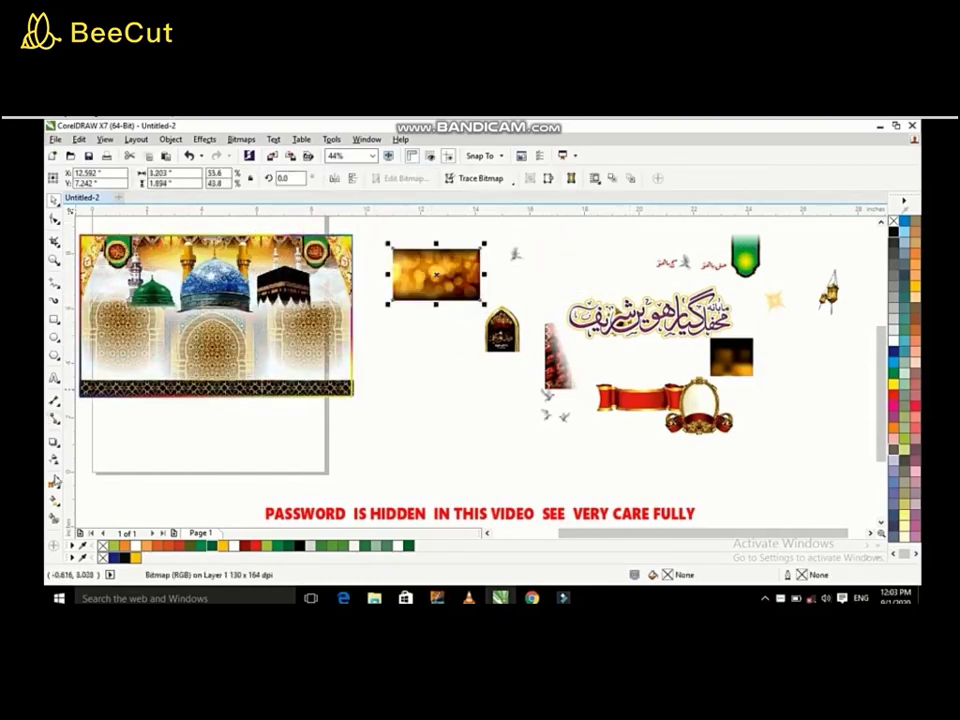
click(54, 440)
click(294, 178)
click(597, 178)
click(596, 430)
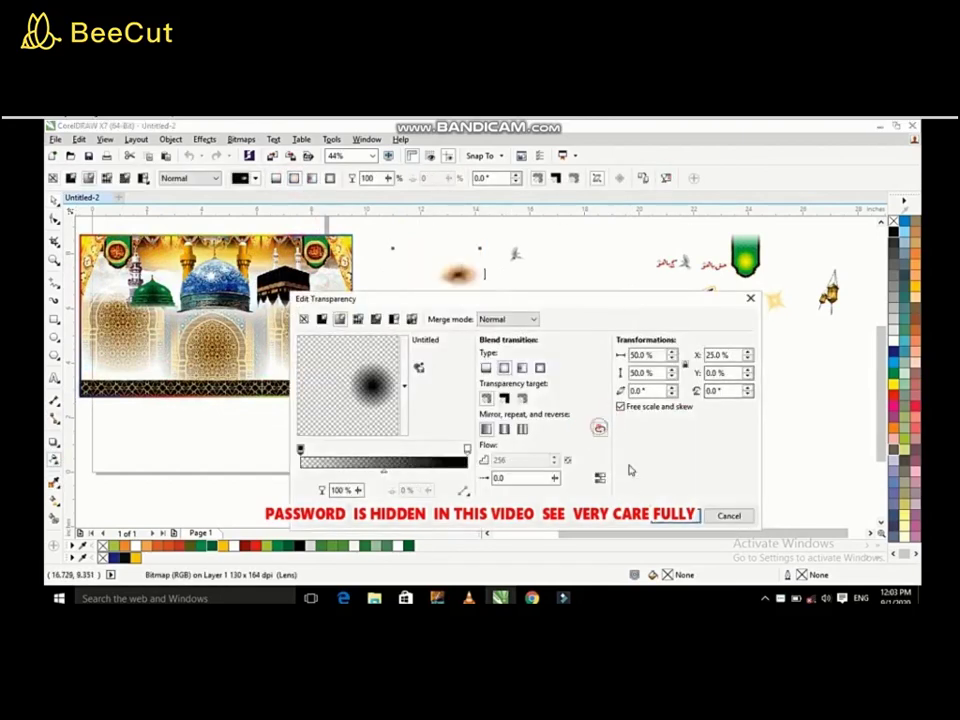
click(675, 515)
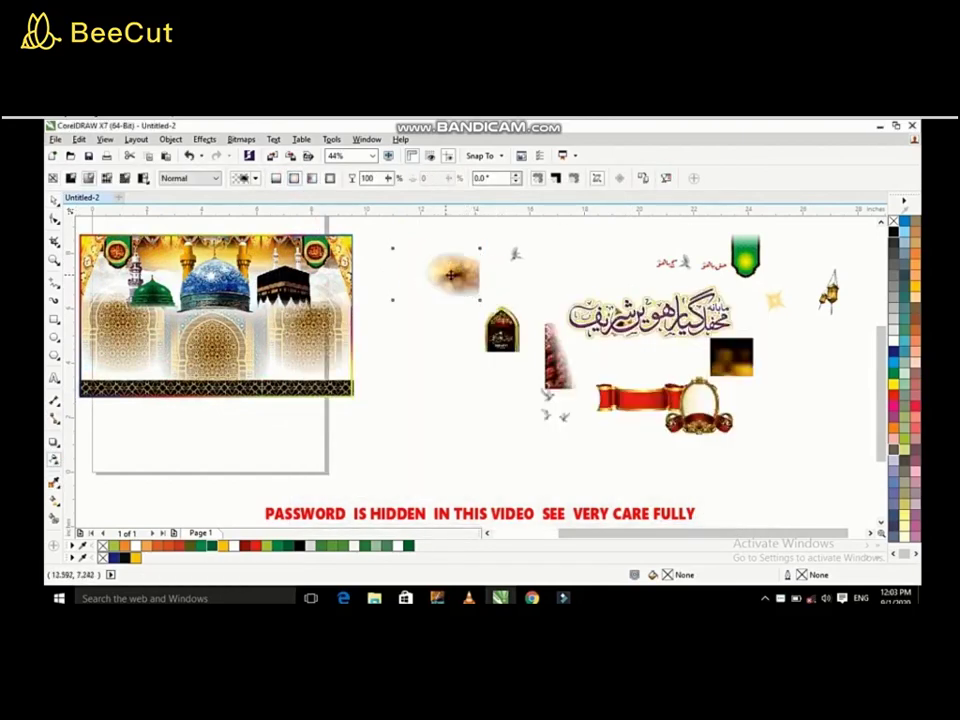
Step: Place the faded golden glow at both sides of the banner, just above the outer latticed arches
key(space)
drag(452, 275, 198, 310)
shift+click(345, 298)
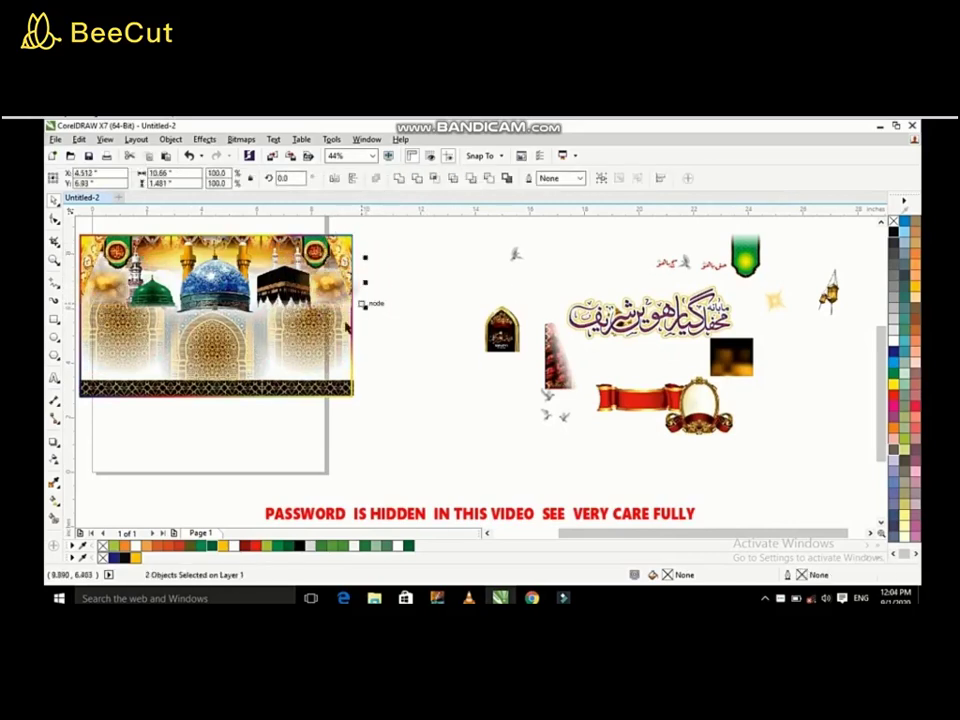
click(390, 303)
Step: Move the small lantern arch next to the banner and fade out its lower half with a vertical linear transparency
drag(517, 312, 479, 402)
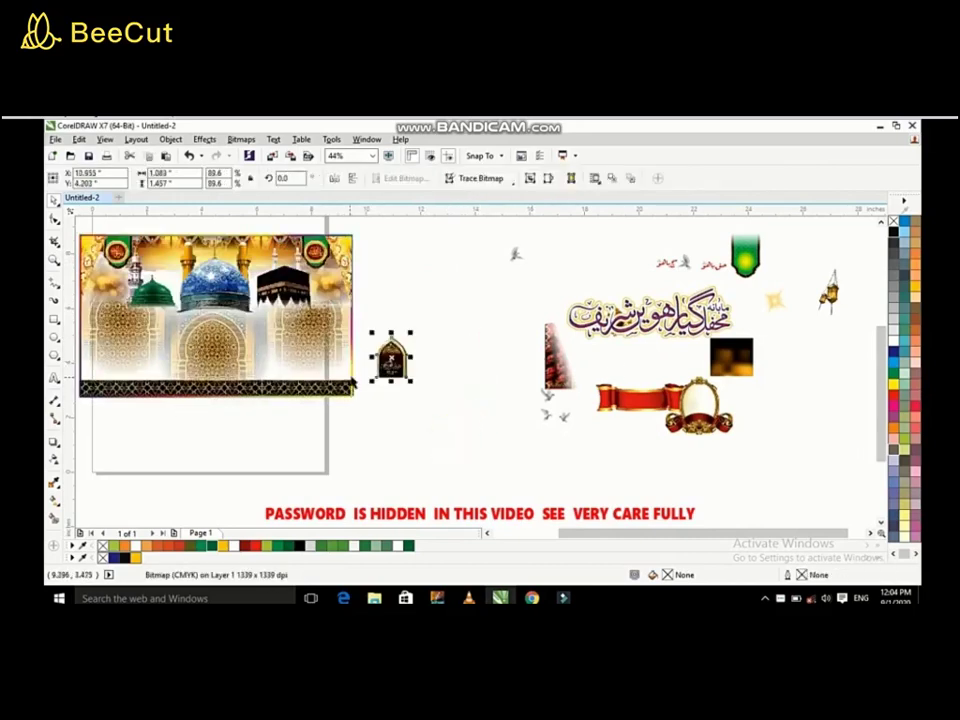
key(shift+F2)
scroll(480, 330, down, 2)
click(54, 460)
drag(481, 293, 481, 347)
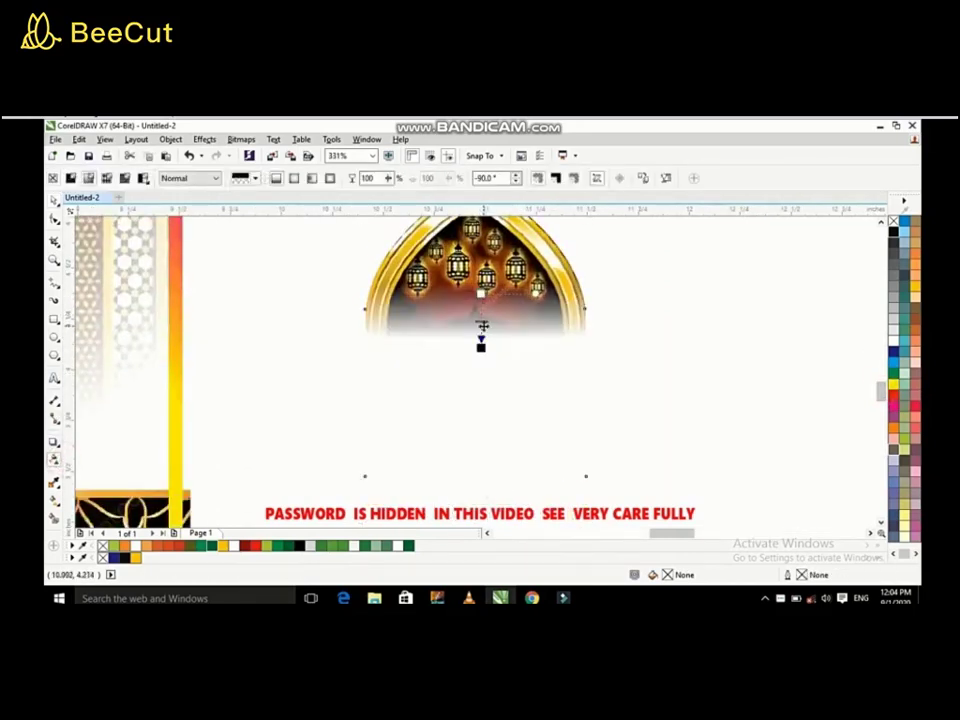
key(space)
Step: Place the faded lantern arch at the left end of the black patterned border and repeat copies along the whole border
scroll(639, 334, down, 5)
scroll(632, 385, up, 3)
click(632, 385)
drag(160, 370, 208, 354)
key(ctrl+r)
key(ctrl+r)
key(ctrl+r)
key(ctrl+r)
key(ctrl+r)
key(ctrl+r)
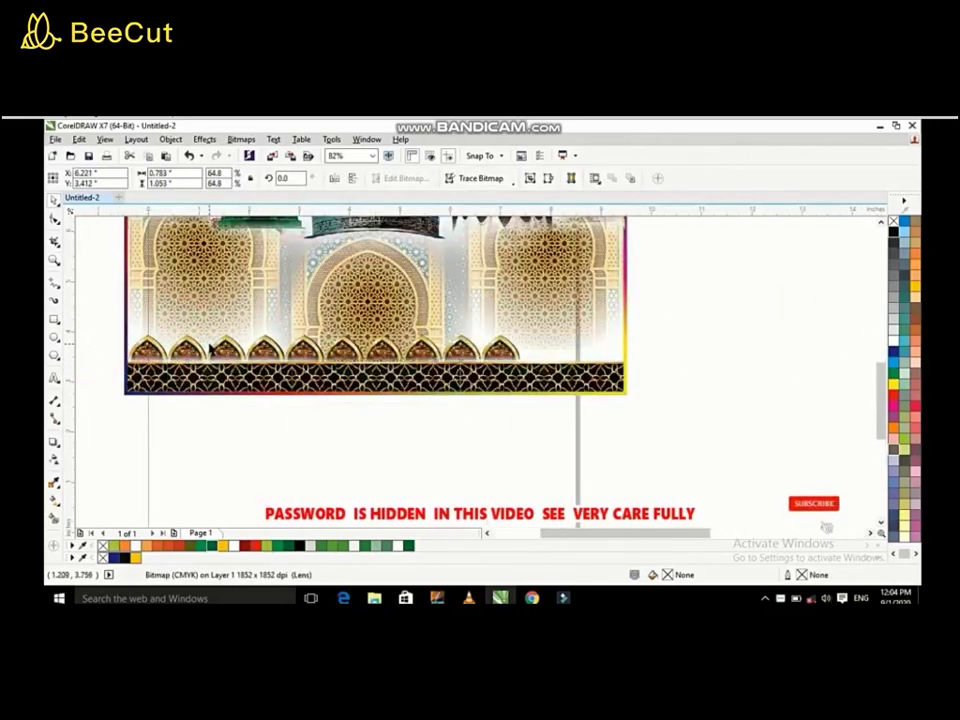
drag(786, 306, 101, 444)
click(568, 407)
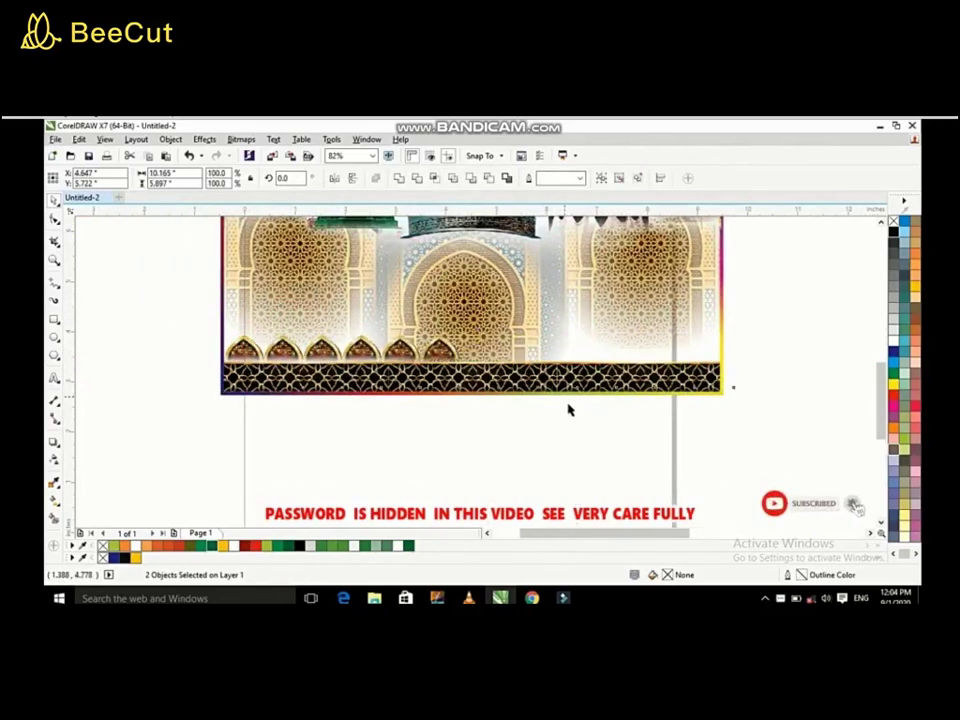
click(780, 440)
Step: Place the red rose picture in the banner's lower left corner and a mirrored copy in the lower right corner
scroll(560, 455, down, 2)
drag(569, 408, 110, 410)
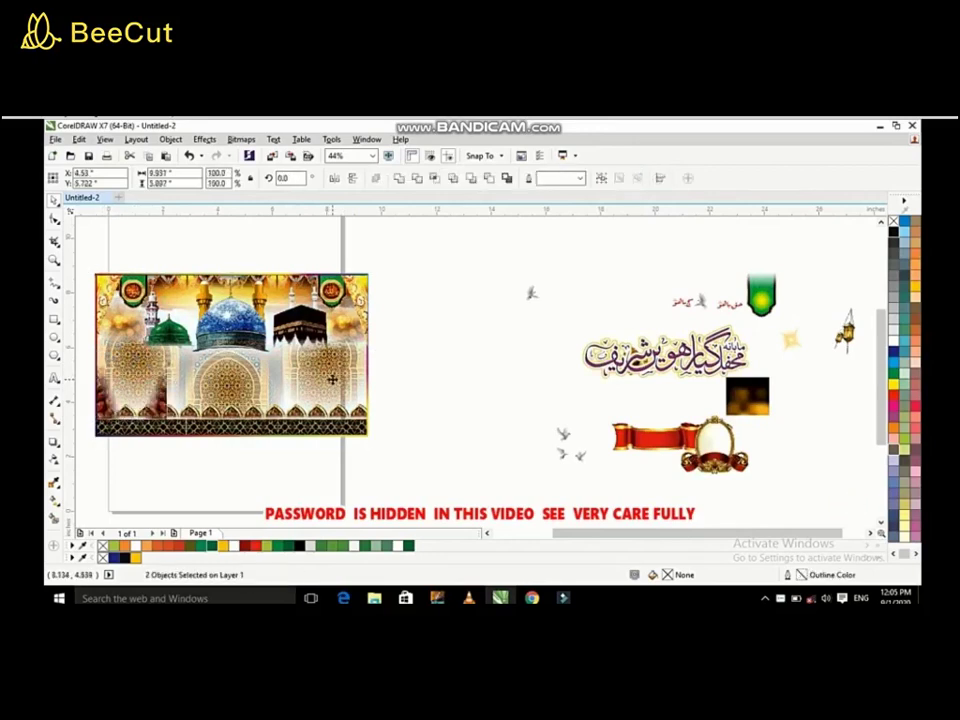
drag(388, 381, 364, 401)
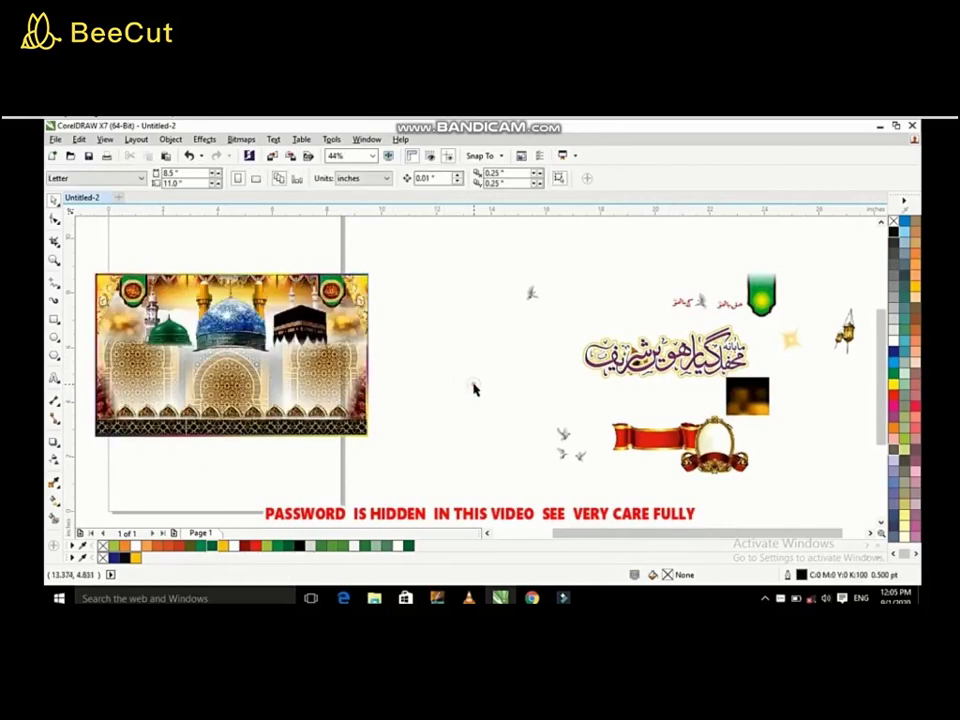
Step: Place the Urdu calligraphy title below the blue dome and set the enlarged dark oval ornament beneath it
drag(655, 437, 605, 422)
drag(716, 368, 283, 370)
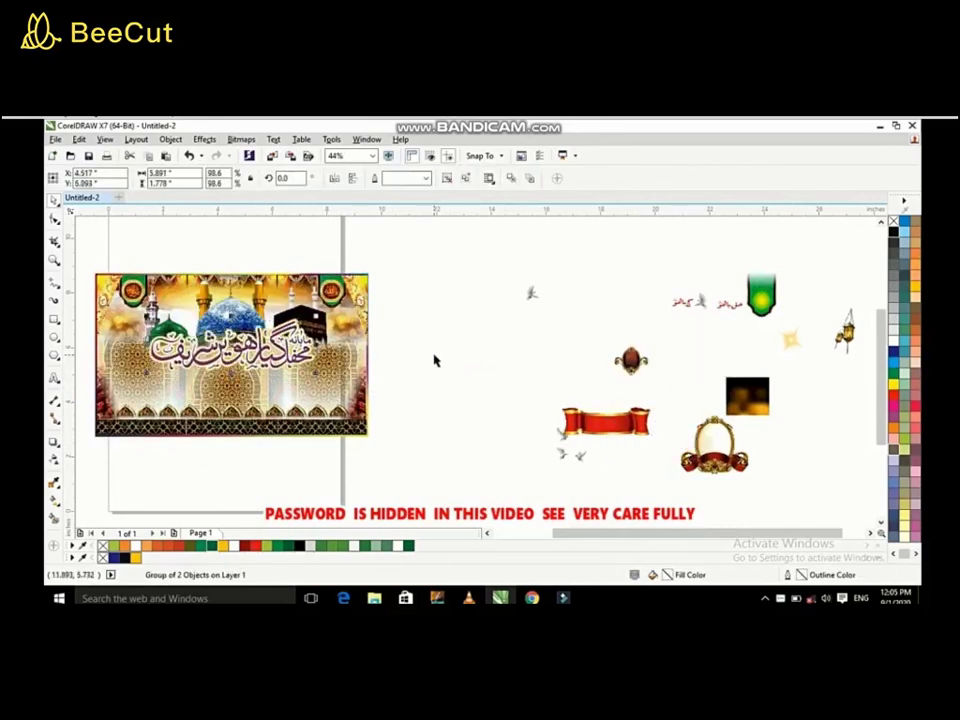
drag(630, 360, 148, 443)
drag(226, 380, 228, 382)
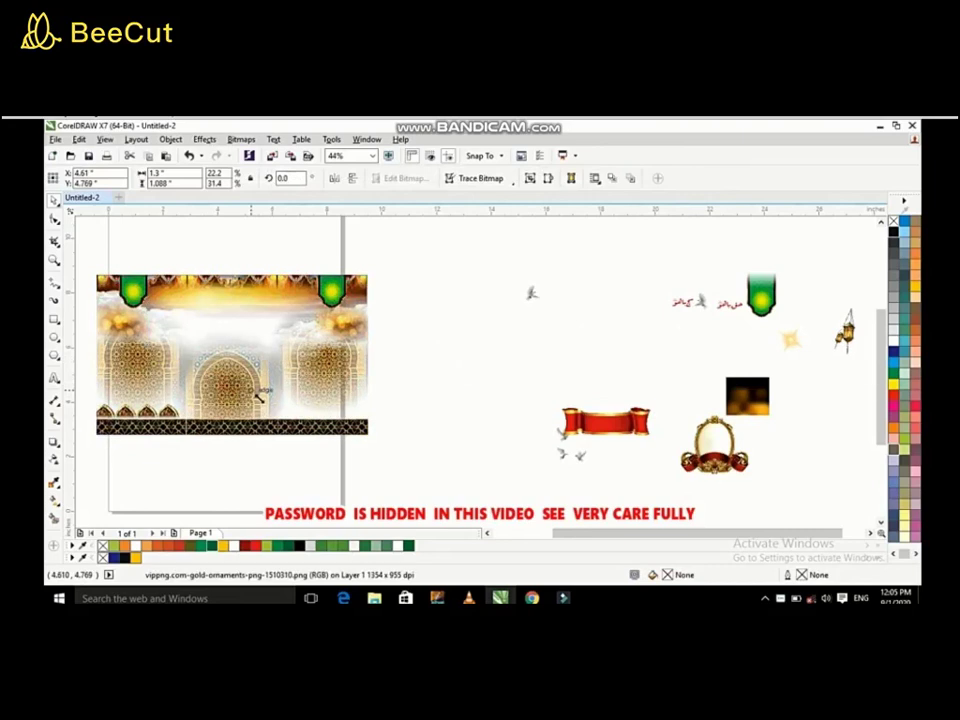
drag(258, 422, 244, 317)
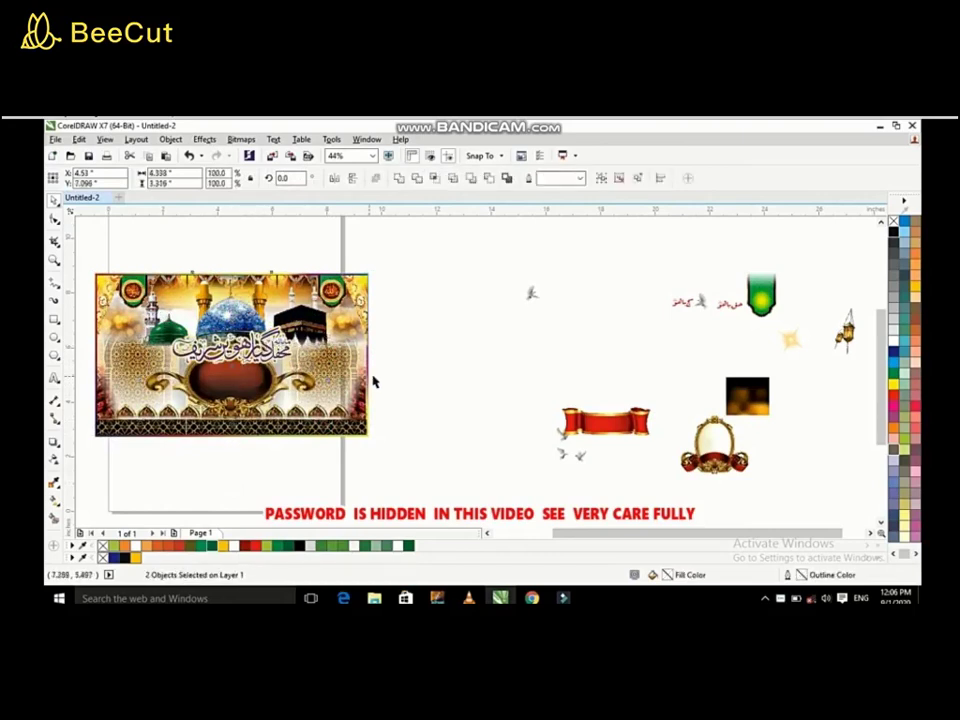
Step: Place gold oval frames on both sides of the central ornament and put red ribbons about 2.5 inches wide beneath them
drag(714, 447, 136, 375)
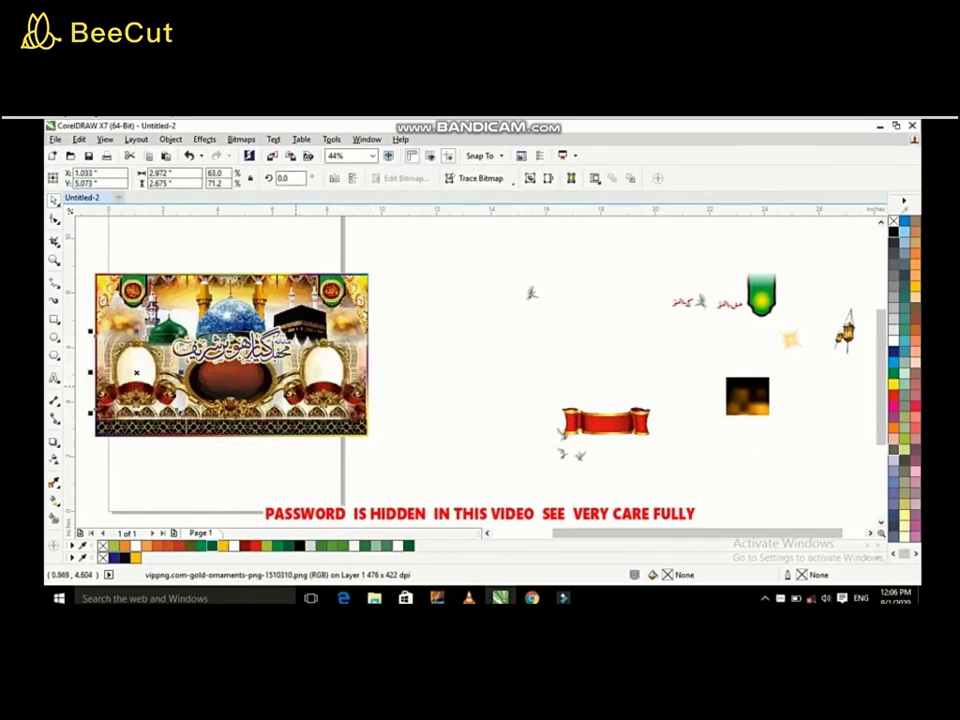
drag(625, 418, 500, 415)
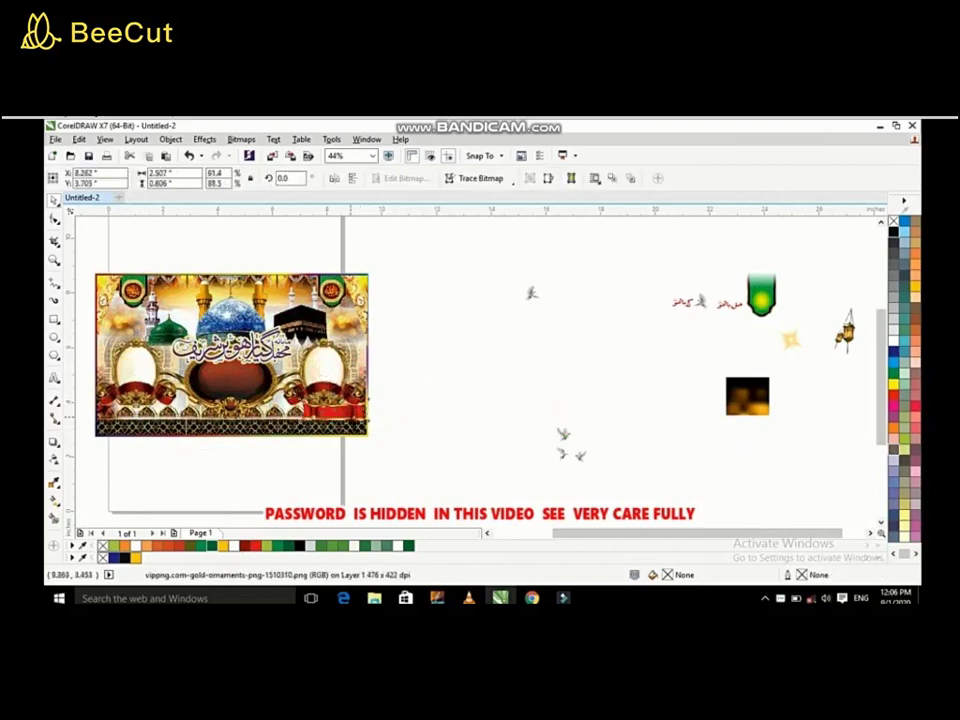
drag(358, 420, 337, 419)
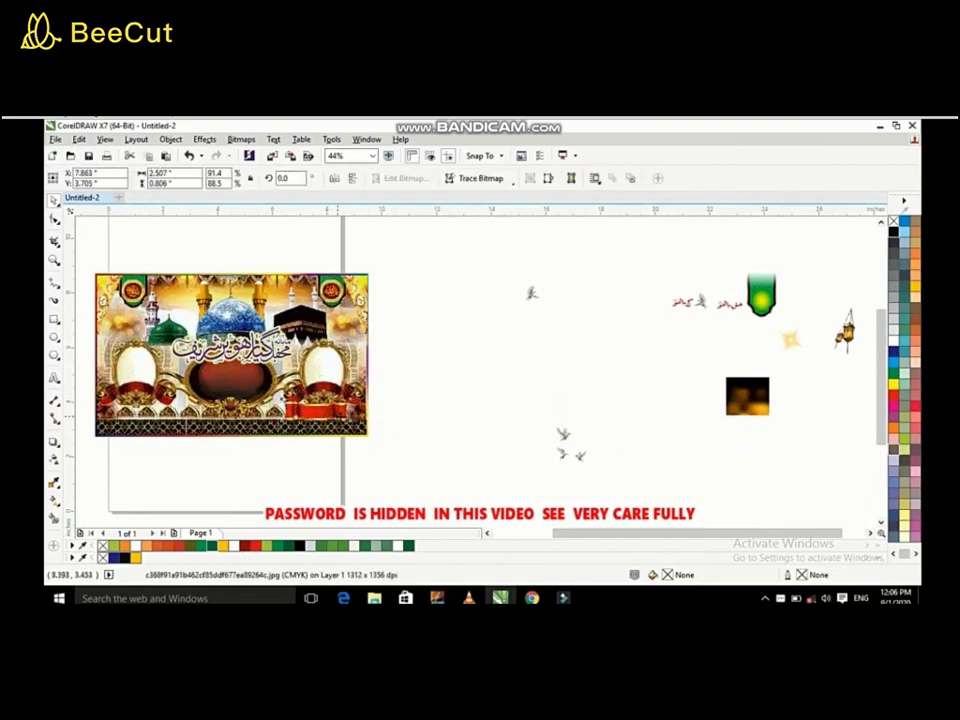
click(551, 390)
Step: Place the dark bokeh picture, about 4.2 × 3.6 inches, over the banner's lower right, mirror a copy to the left and group both
drag(747, 395, 305, 372)
key(ctrl+z)
click(395, 391)
click(480, 362)
drag(480, 362, 335, 365)
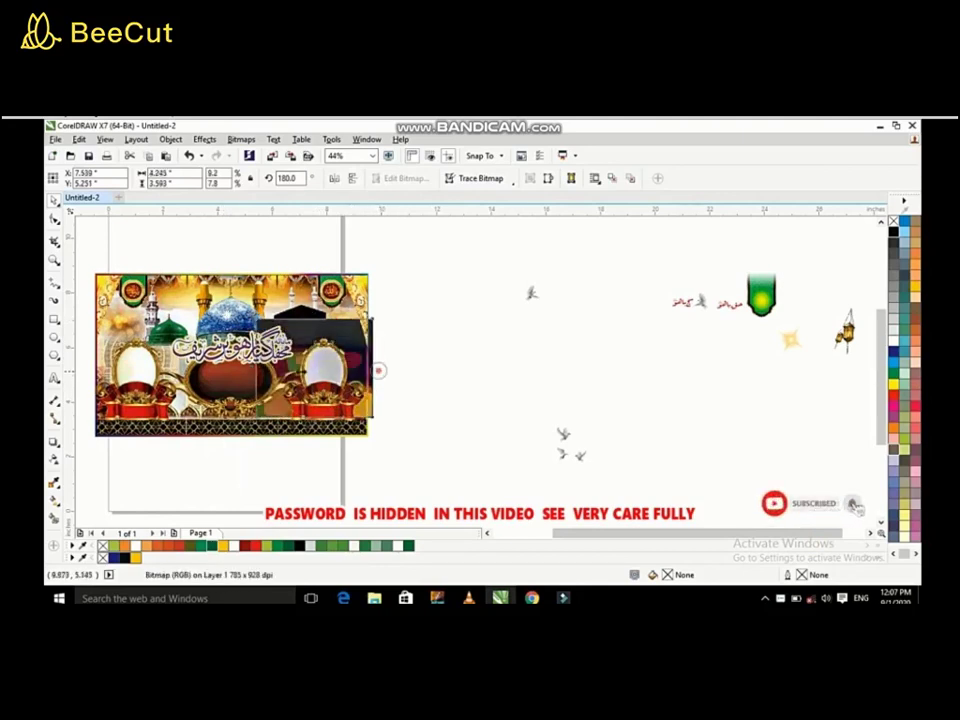
click(370, 340)
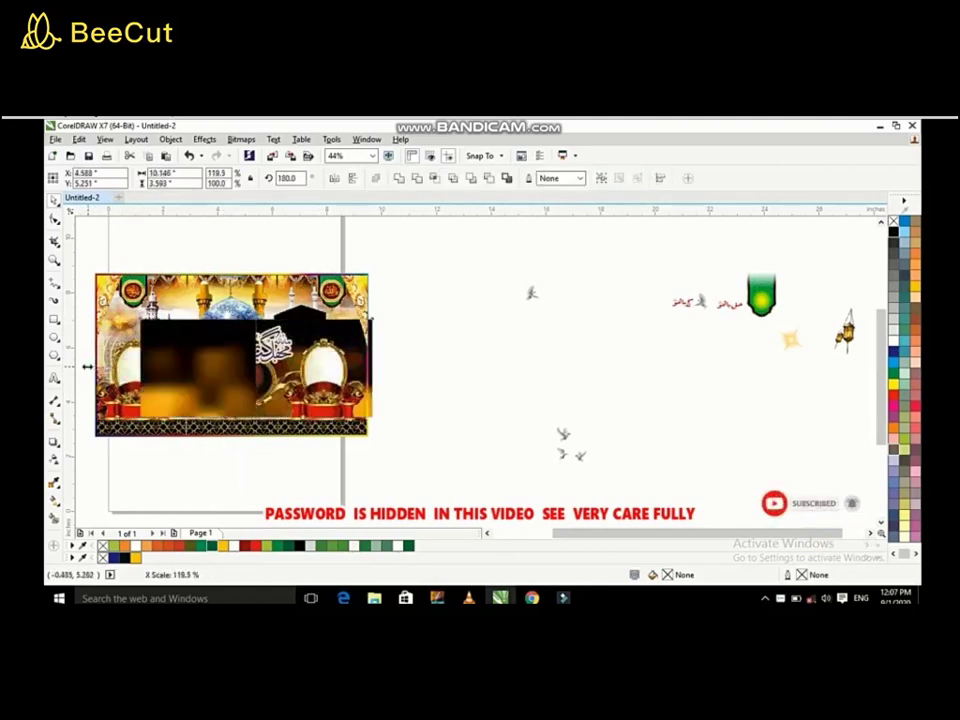
drag(88, 367, 90, 367)
key(ctrl+g)
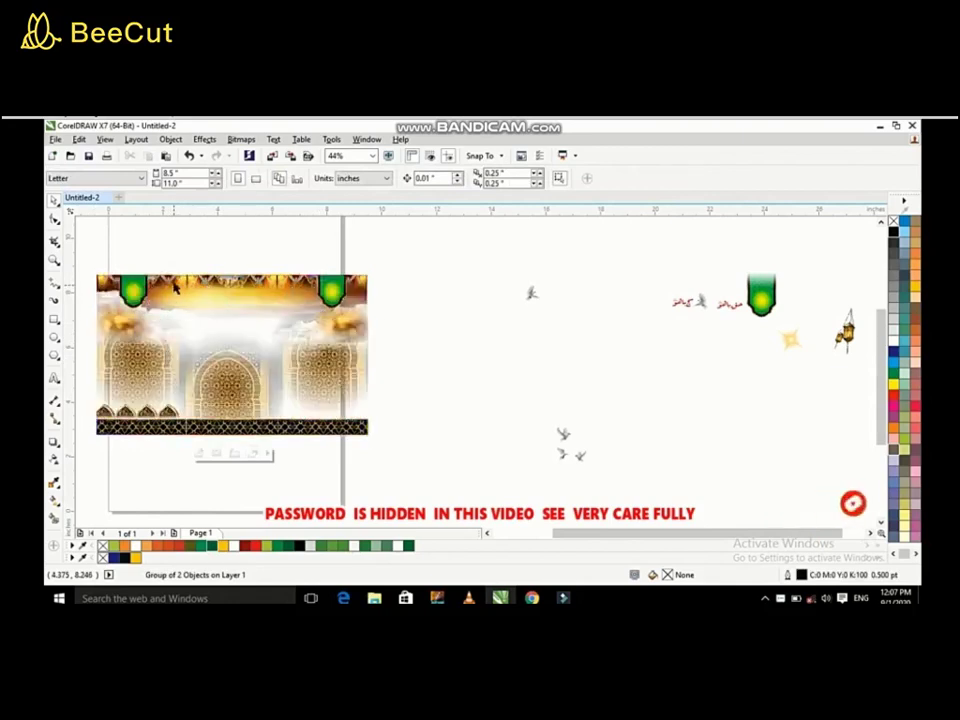
Step: Clip the bokeh group into the banner frame and place gold light flares, about 2.8 inches wide, on both sides of the central ornament
click(371, 377)
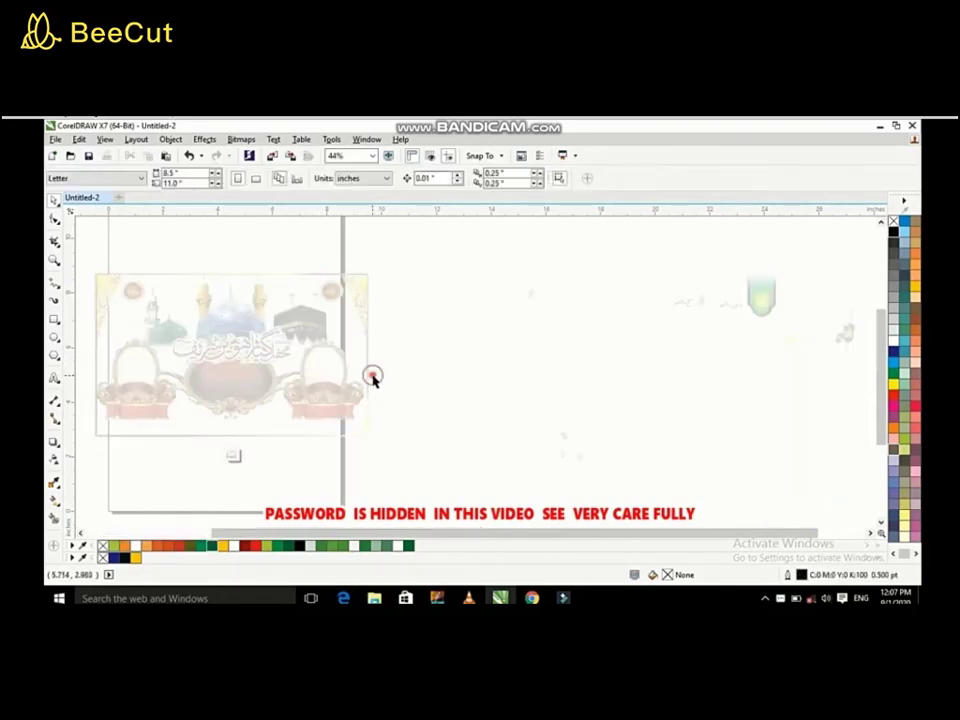
click(352, 380)
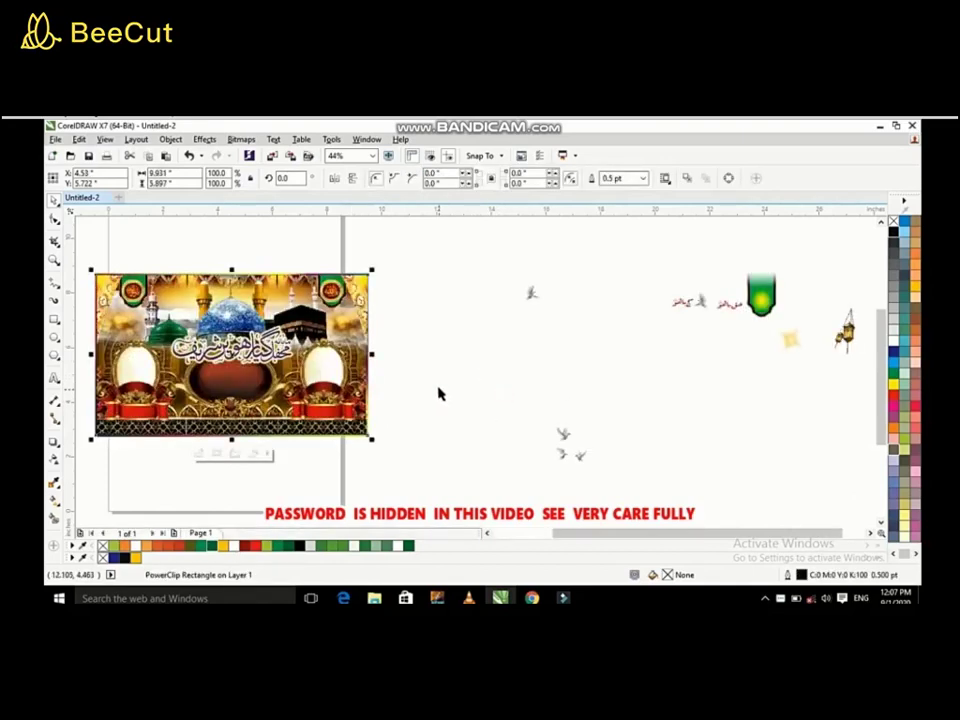
click(410, 365)
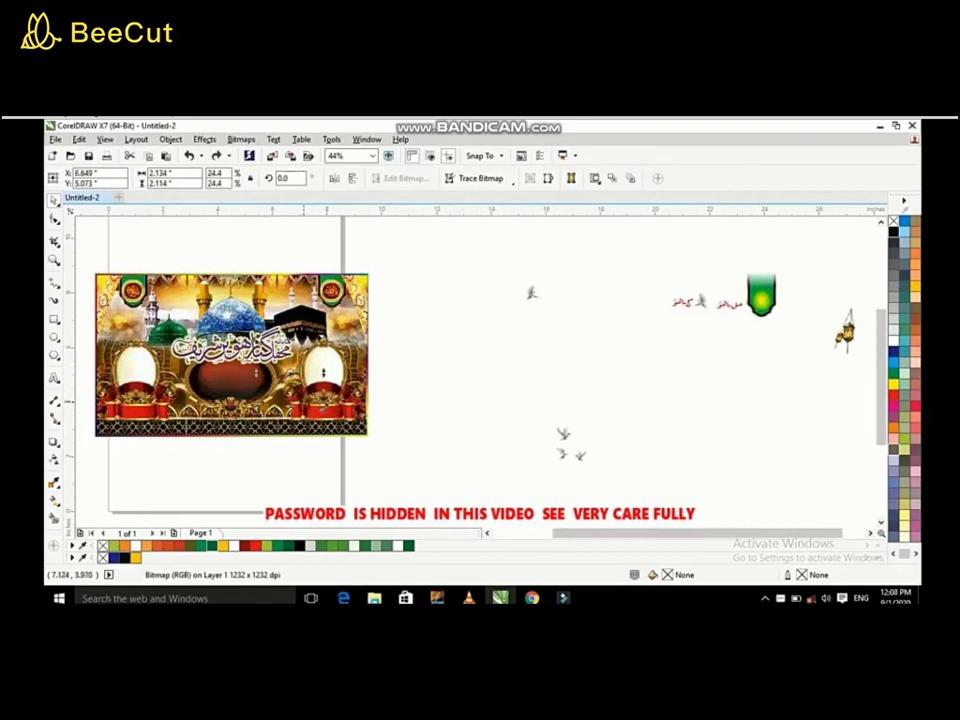
drag(290, 282, 205, 282)
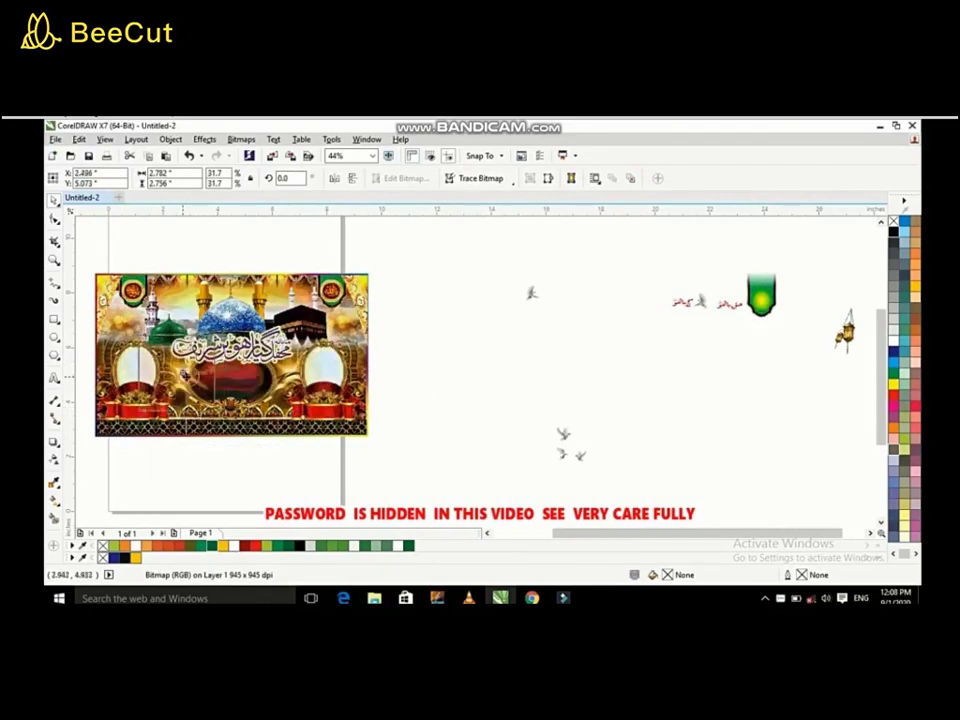
click(81, 358)
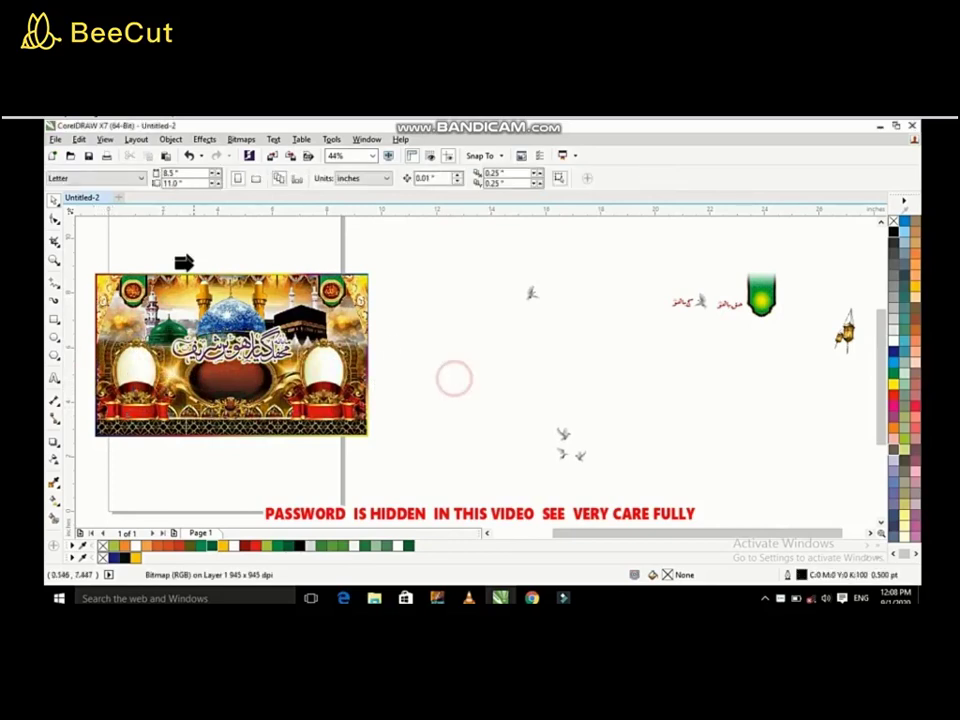
click(348, 270)
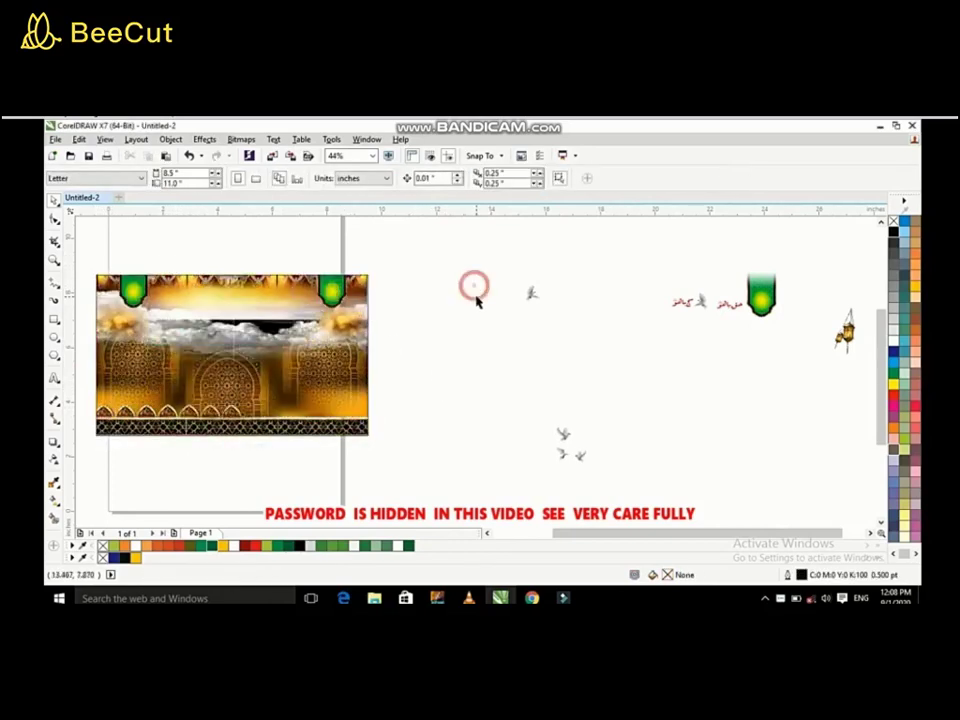
Step: Hang the lanterns on both sides below the green pendants and set the small red calligraphy phrases along the banner's upper edge
click(760, 292)
drag(760, 292, 372, 298)
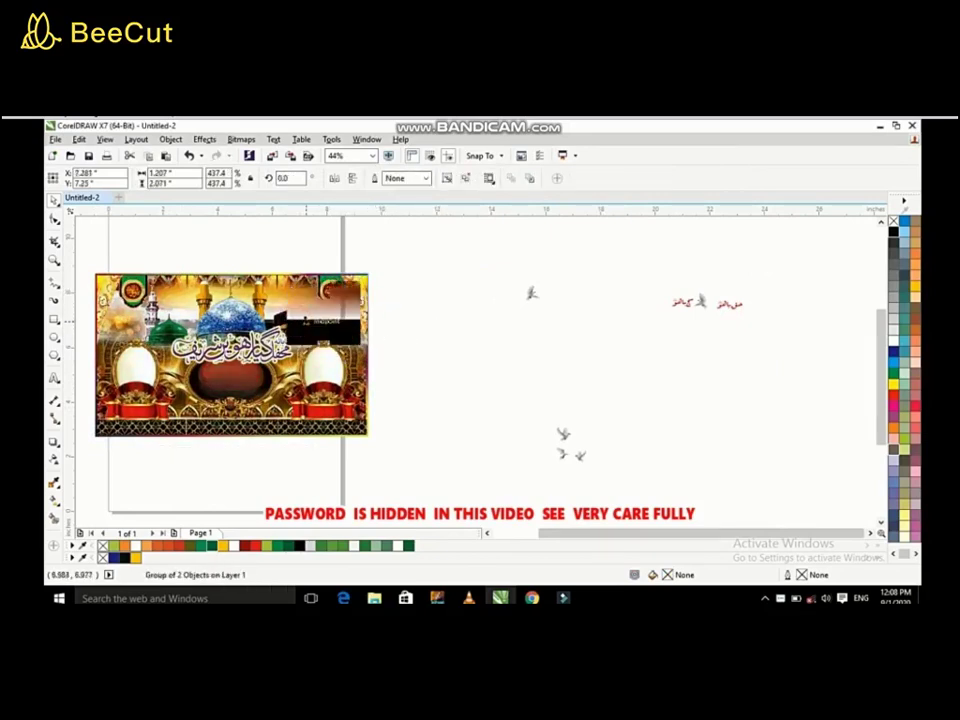
click(700, 301)
drag(681, 306, 377, 296)
click(165, 264)
drag(165, 264, 160, 313)
Step: Place the bird pictures around the domes and Kaaba, select all the artwork and fit it in the view
click(452, 298)
drag(561, 306, 90, 356)
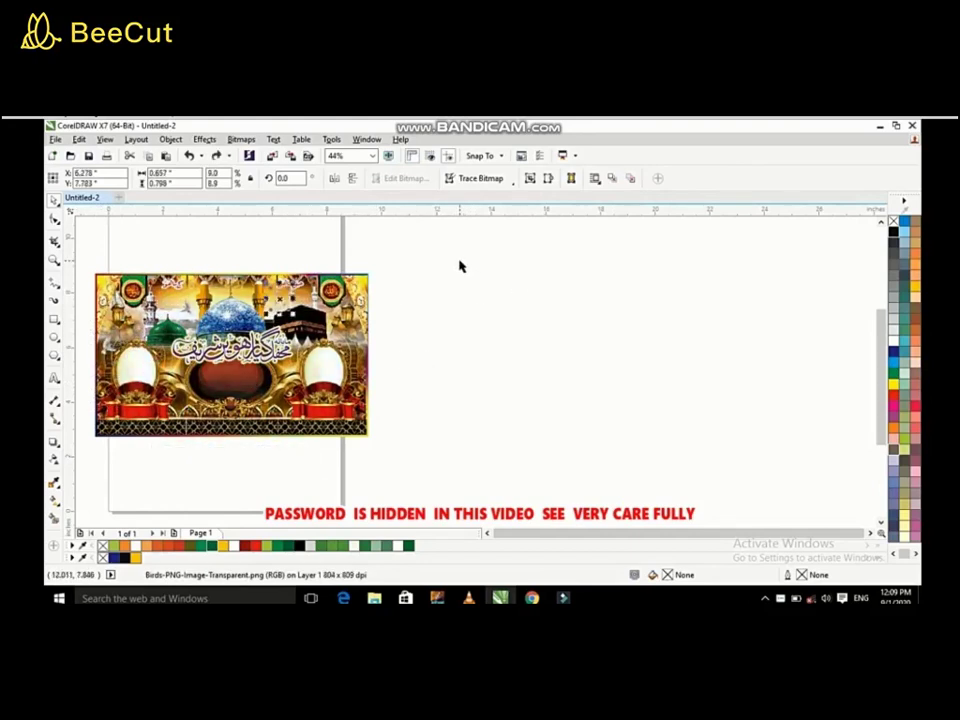
key(ctrl+a)
key(shift+F2)
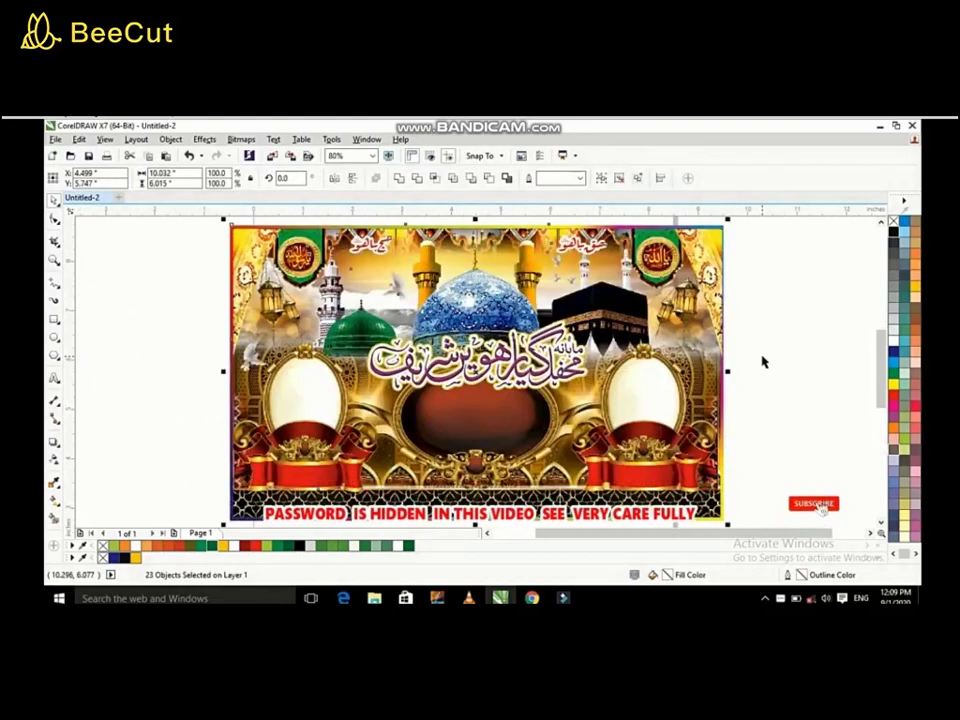
Step: Clip the blue dome group, the green dome and the Kaaba inside the banner frame
click(483, 476)
click(592, 471)
key(Escape)
click(398, 228)
click(806, 332)
click(392, 228)
key(Escape)
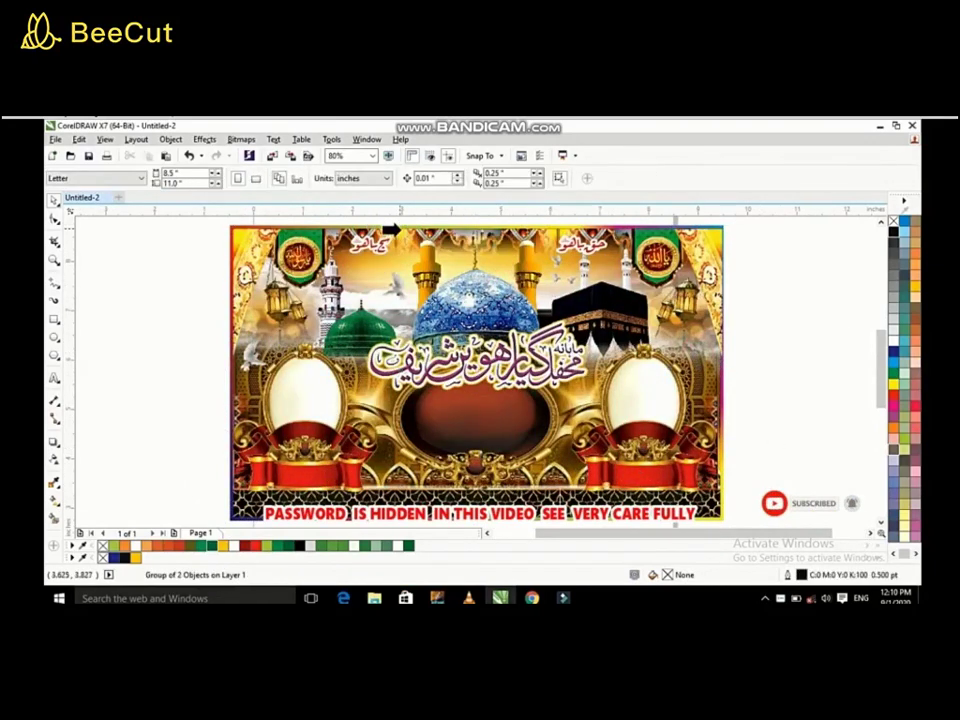
click(393, 230)
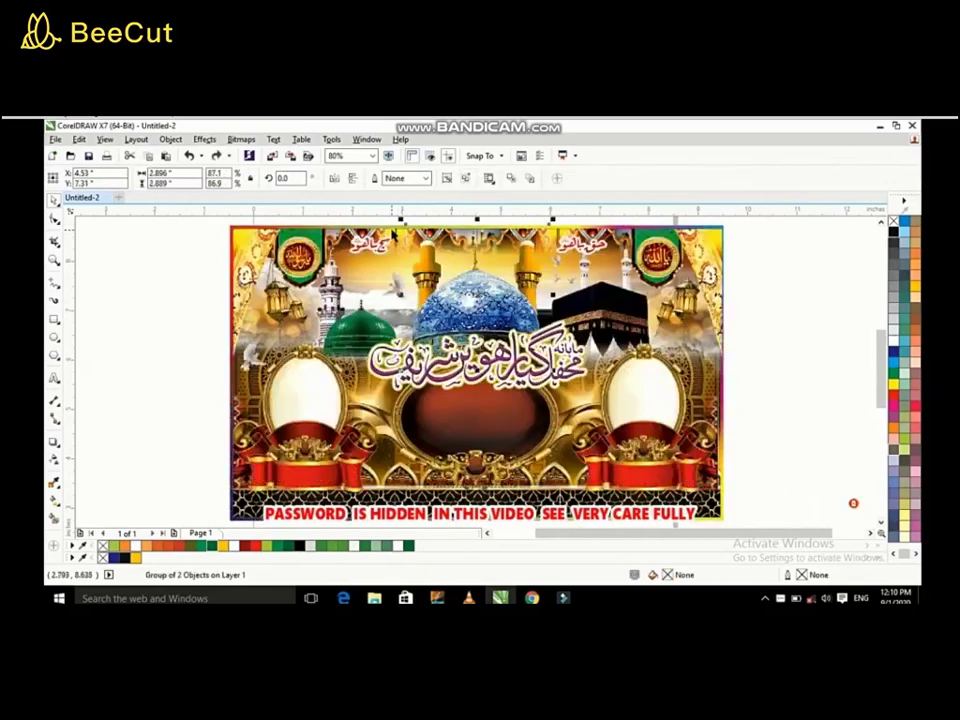
key(ctrl+u)
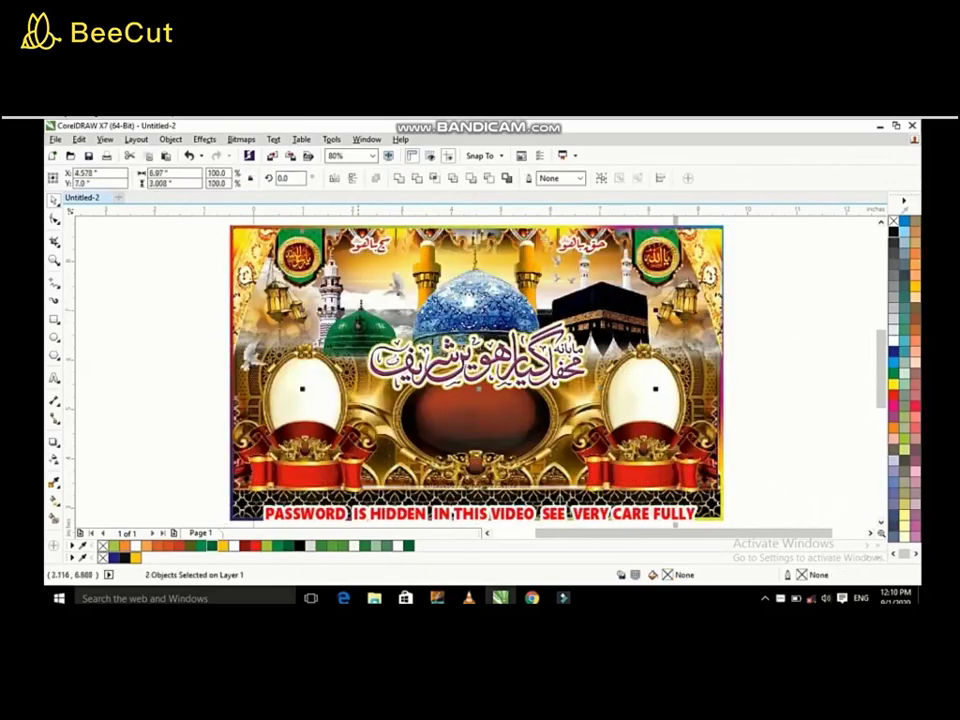
Step: Try to reduce the height of the wide cloud picture to about 2.53 inches inside the frame's clipped contents
click(765, 294)
ctrl+click(726, 320)
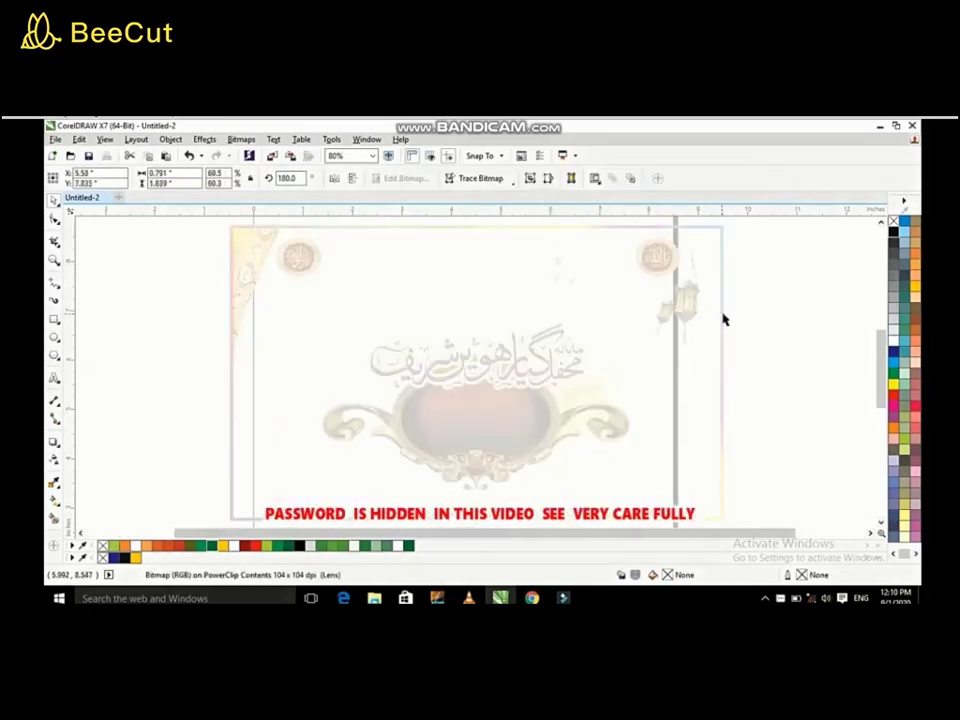
click(225, 270)
ctrl+click(220, 286)
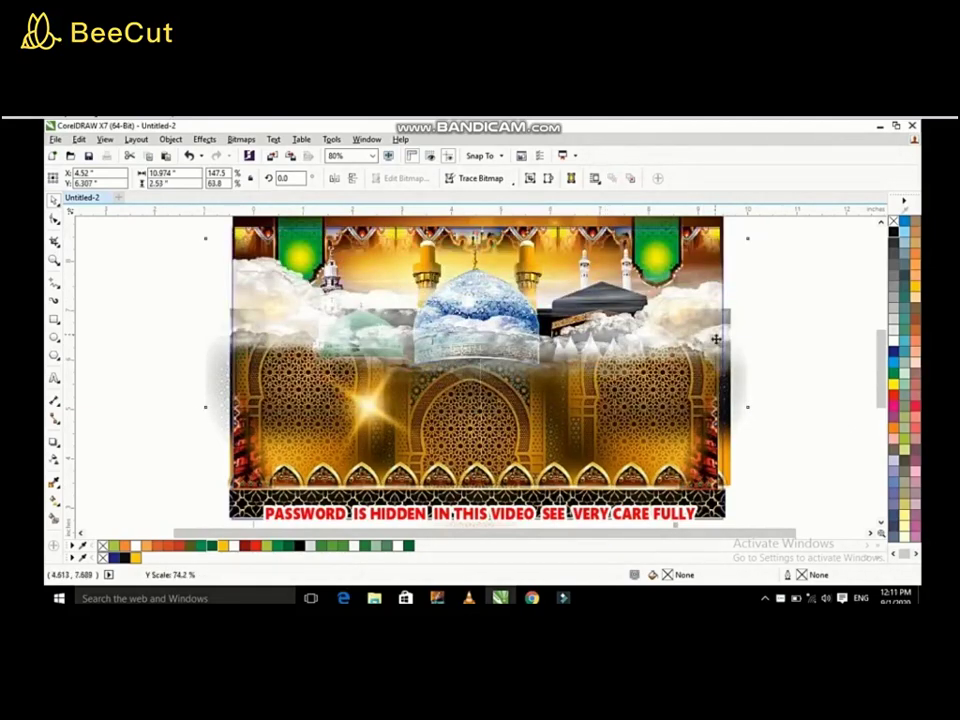
click(733, 451)
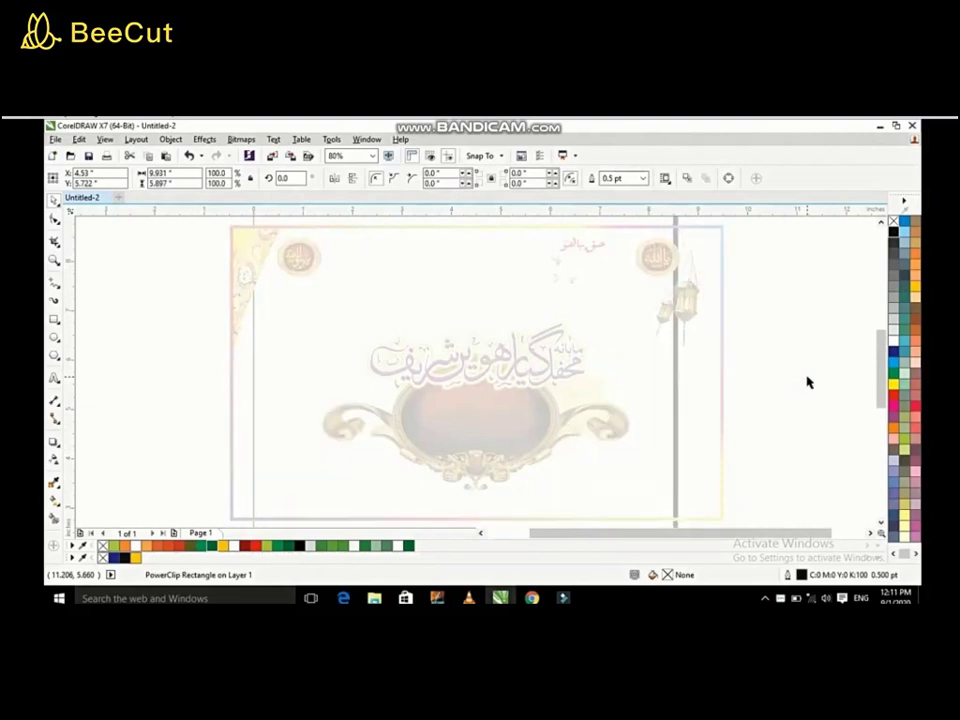
Step: Try to shift the group of three arch pictures sideways inside the frame's clipped contents
click(731, 468)
click(731, 470)
click(748, 403)
click(729, 450)
drag(729, 450, 756, 456)
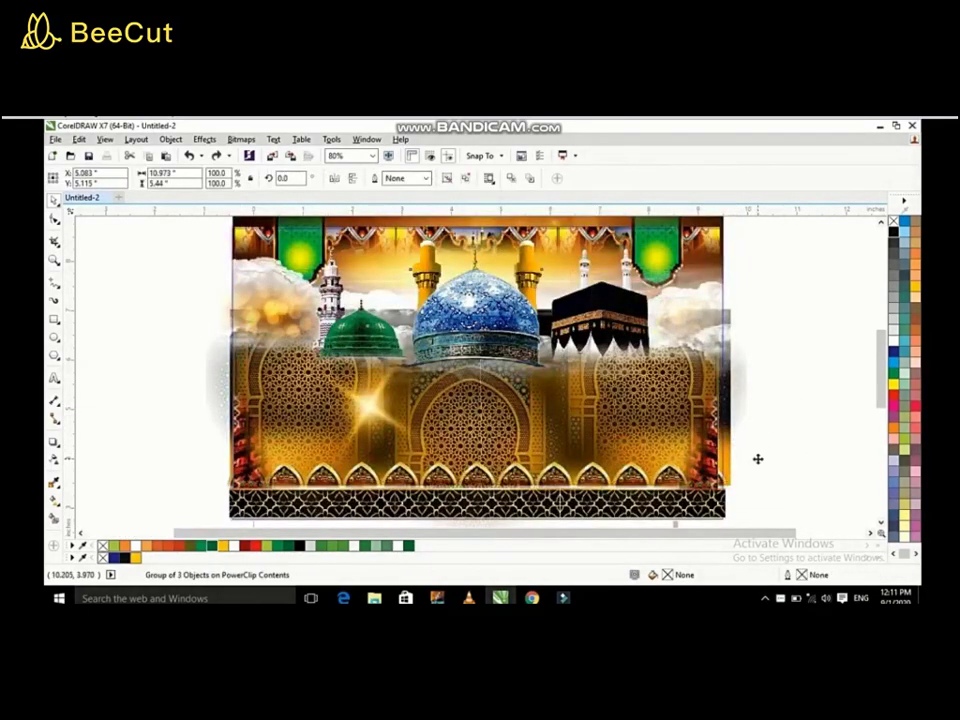
Step: Display the clipped contents as wireframe and fade the arch group's upper part with a linear transparency, then finish editing the frame
click(104, 139)
click(140, 167)
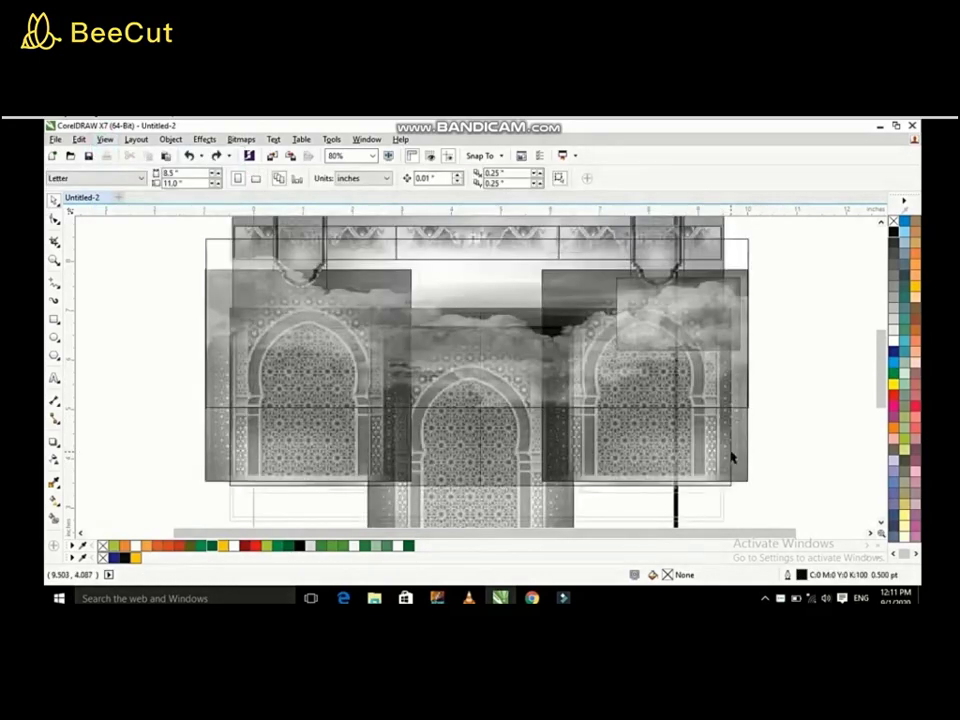
click(745, 477)
click(55, 458)
click(211, 313)
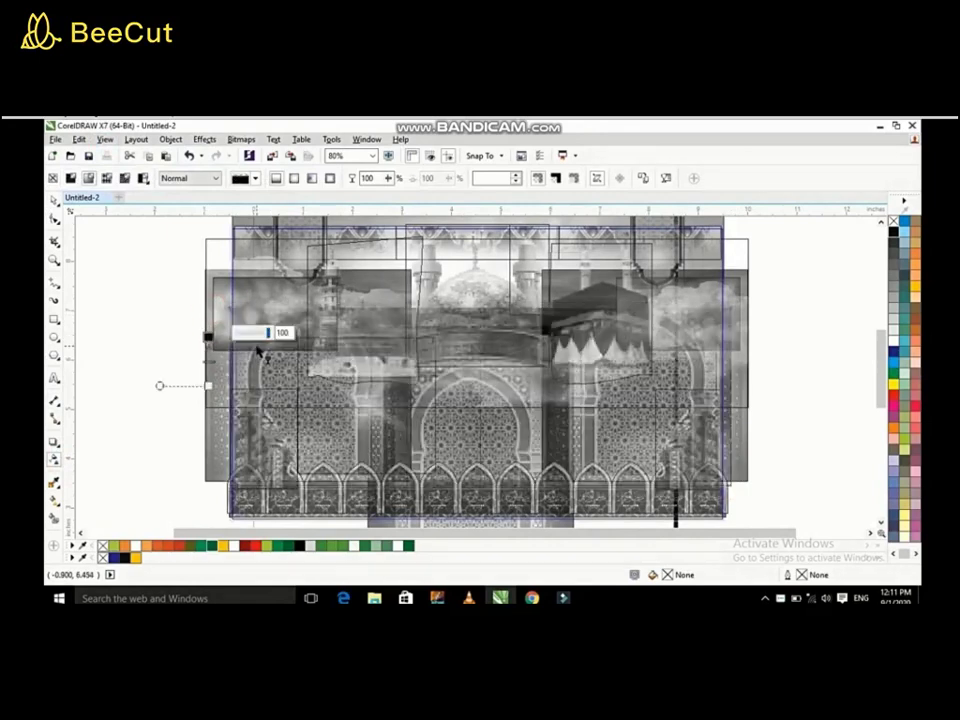
click(152, 340)
ctrl+click(144, 343)
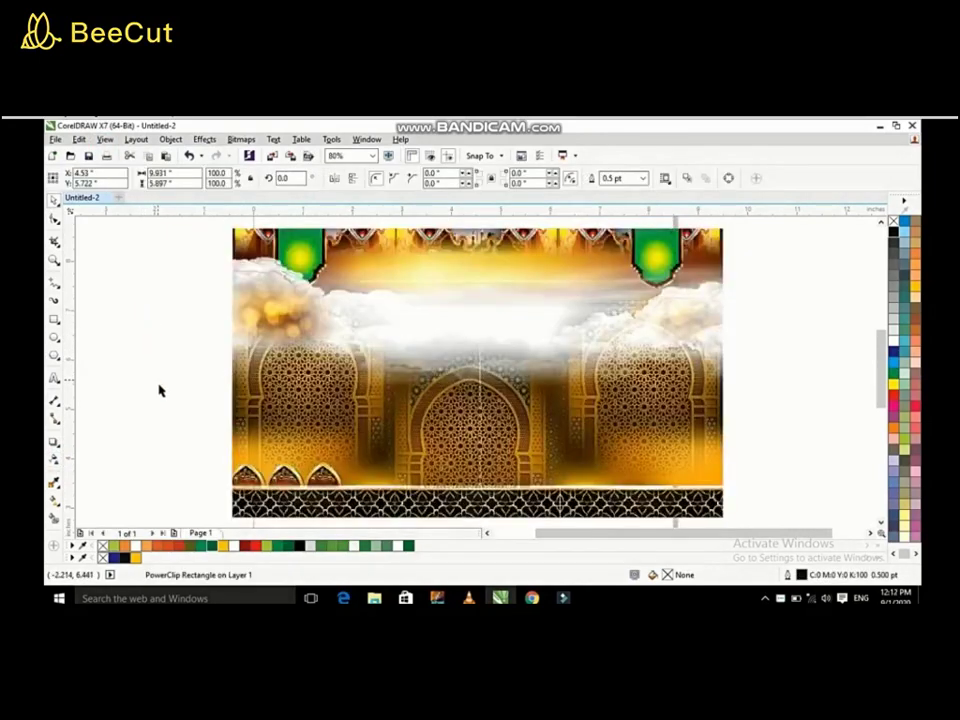
Step: Fit the bokeh cloud picture, about 2.5 × 1.5 inches, beside the Kaaba inside the frame's contents
click(249, 320)
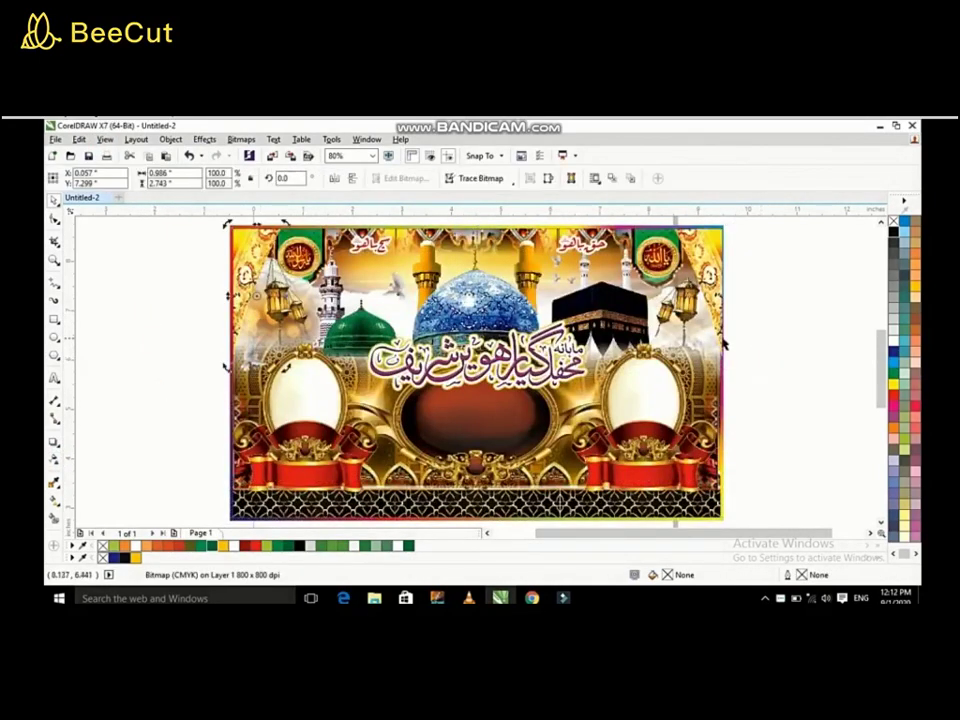
click(688, 298)
click(643, 405)
click(409, 231)
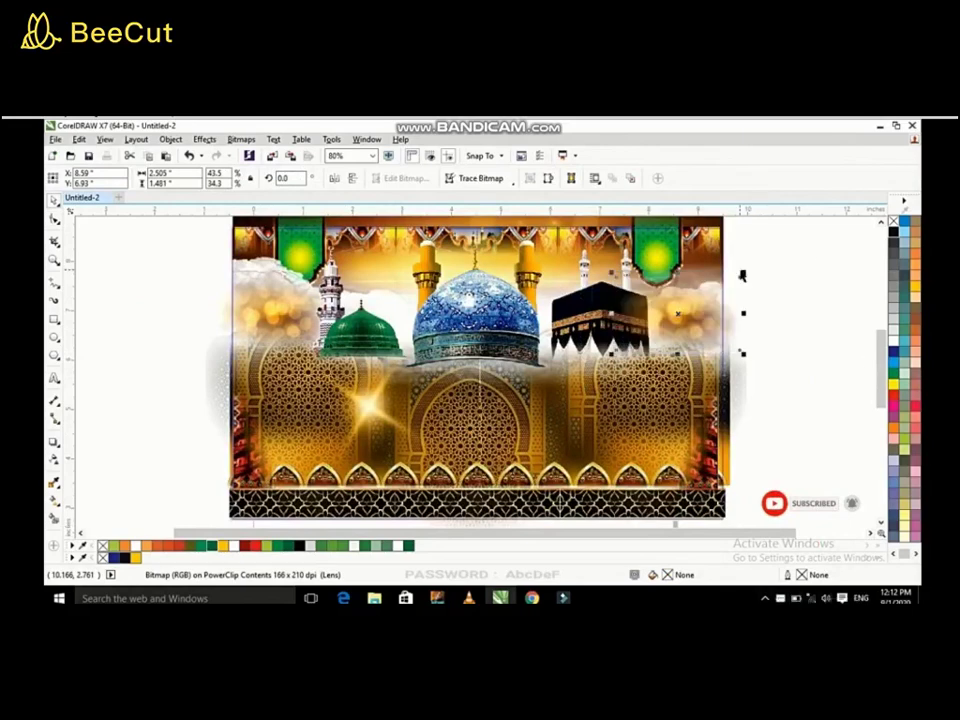
Step: Clip the dark oval ornament inside the frame with the blue dome and raise the calligraphy title across the dome's base
mouse_move(469, 598)
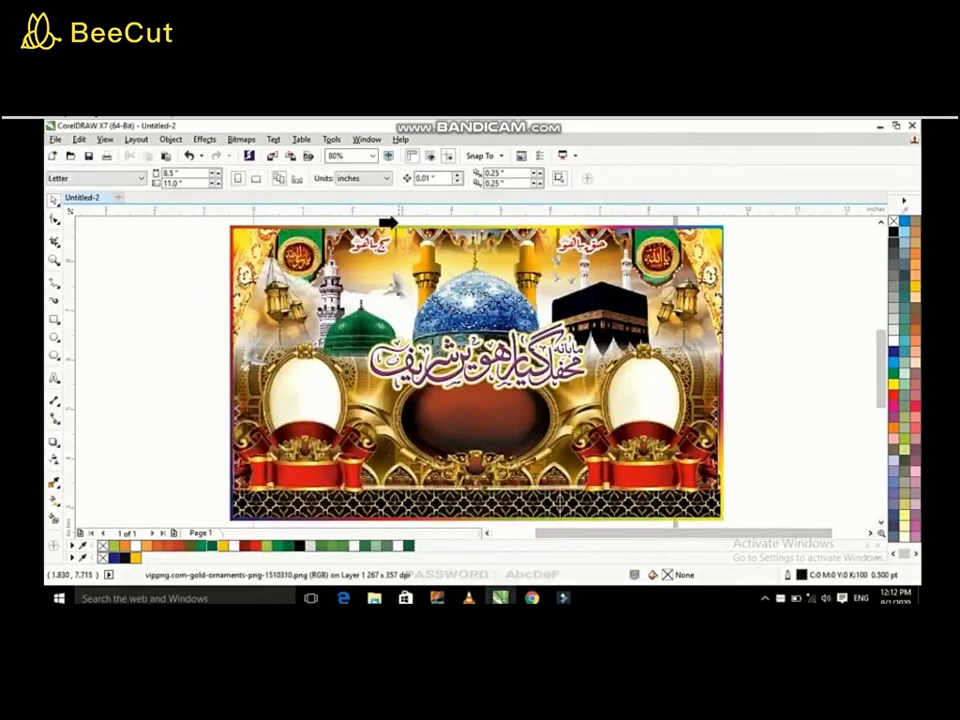
click(491, 430)
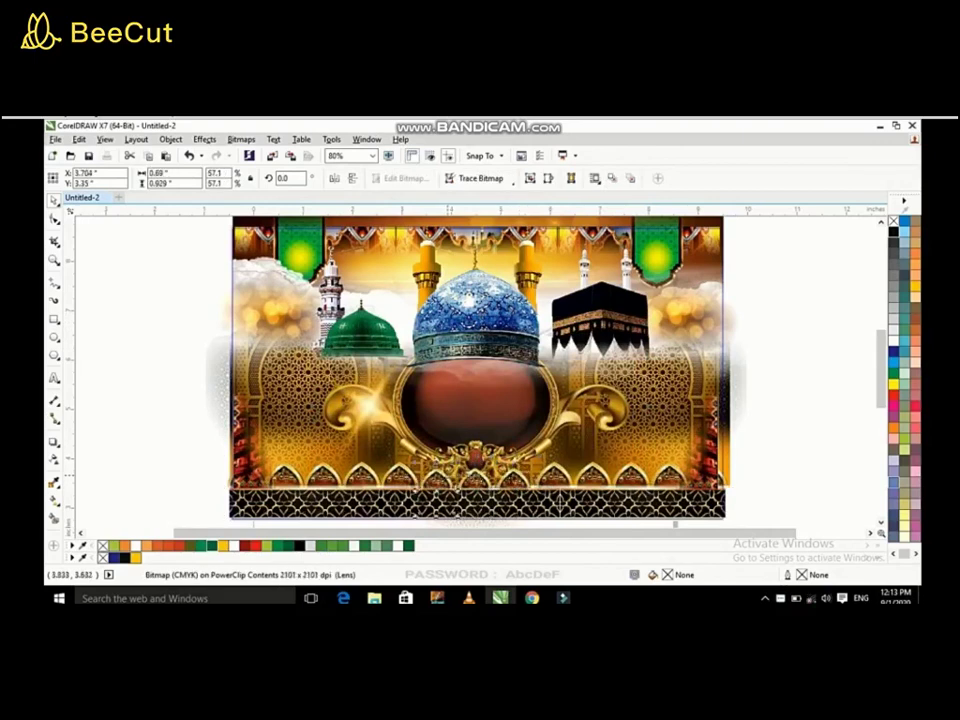
click(444, 404)
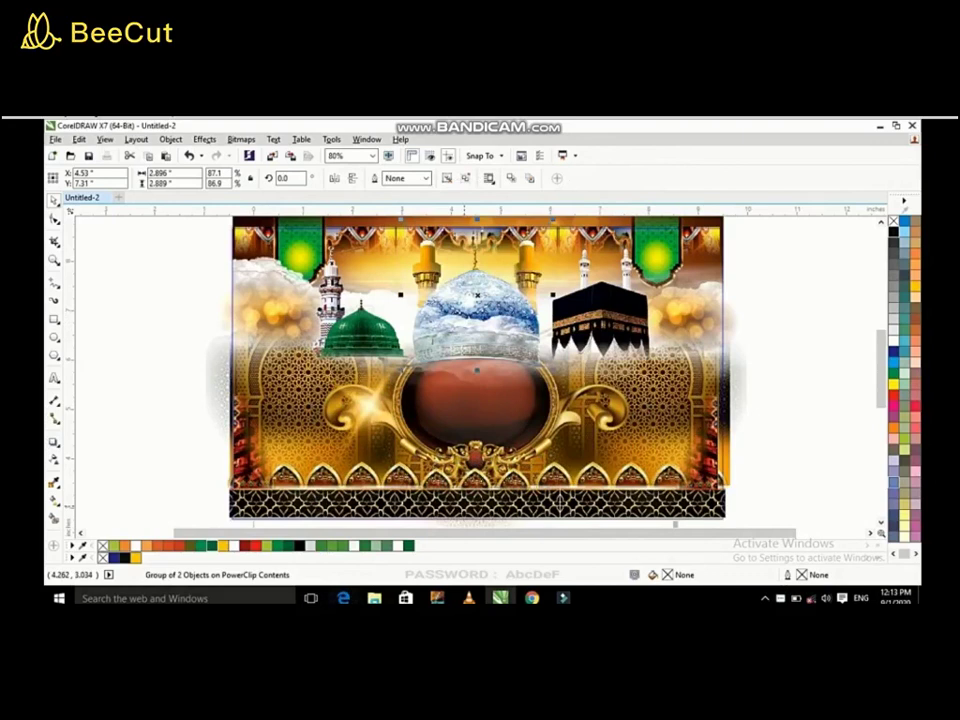
click(56, 456)
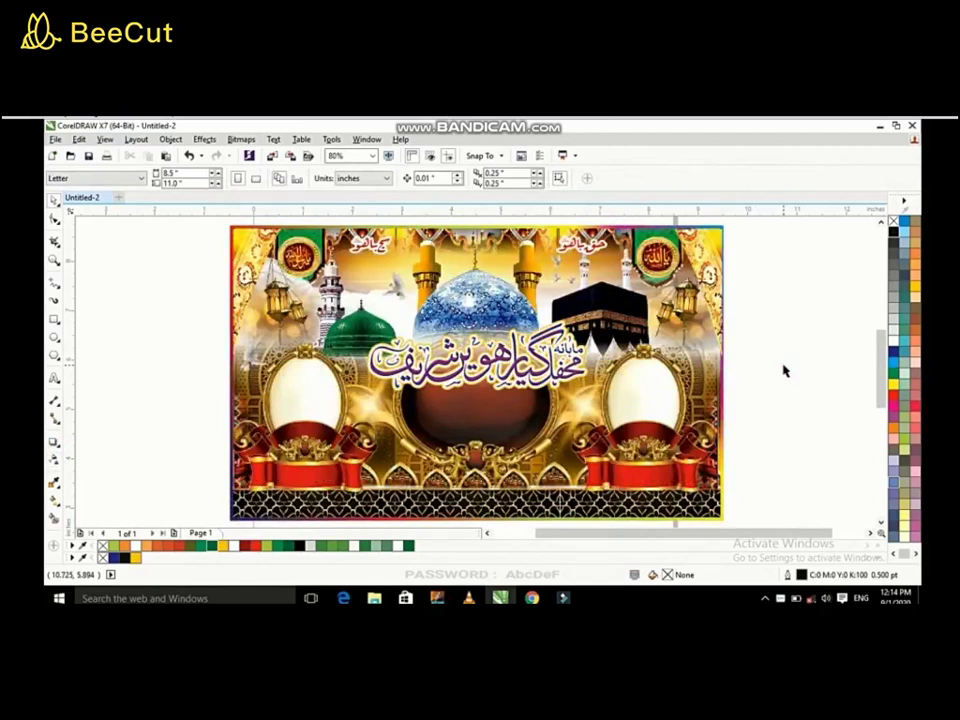
click(550, 442)
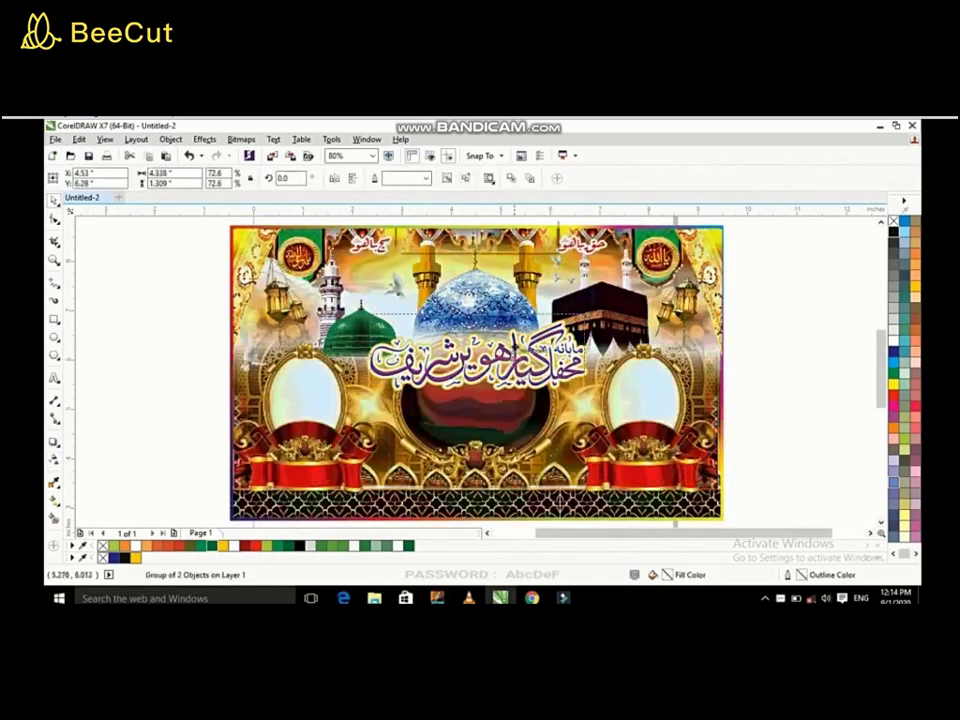
Step: Reposition the gold light flares, about 2.8 inches wide, beside the dark oval ornament
click(733, 336)
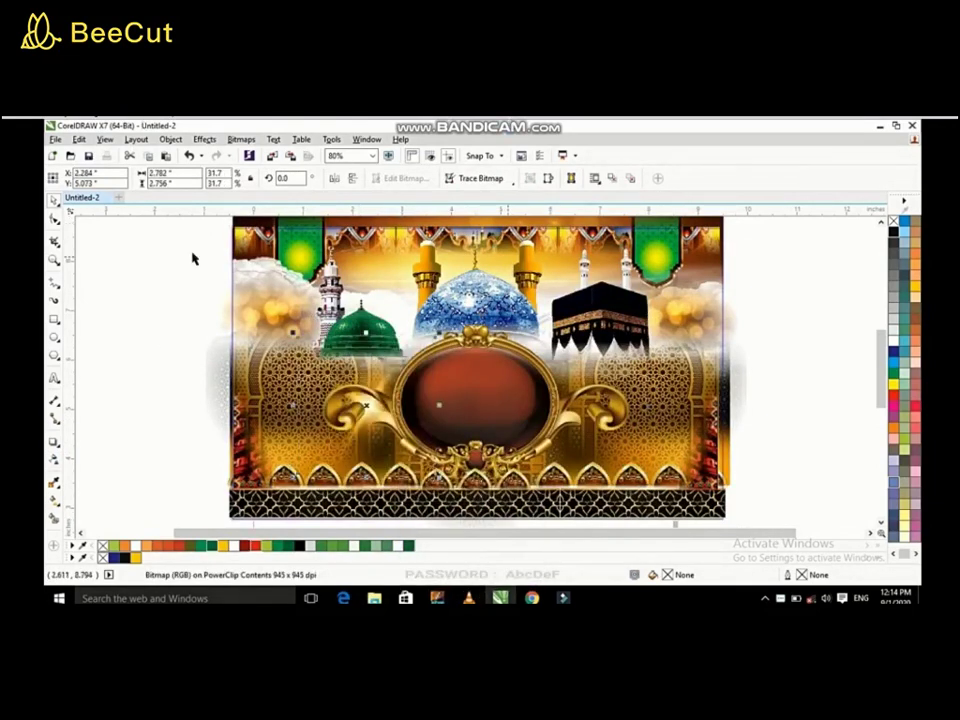
drag(440, 405, 592, 403)
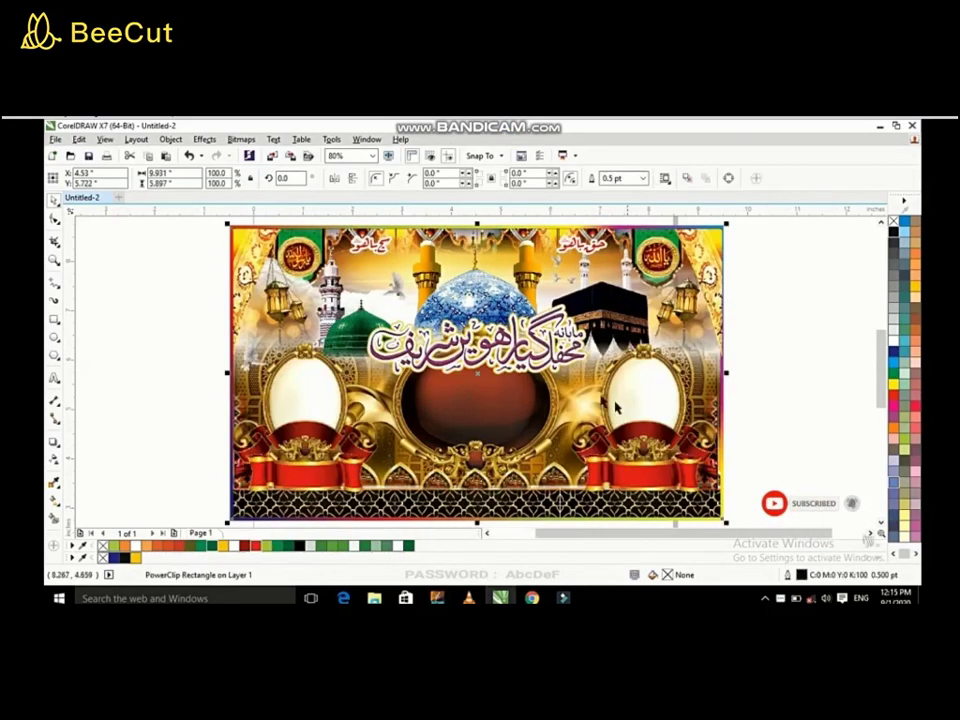
click(642, 405)
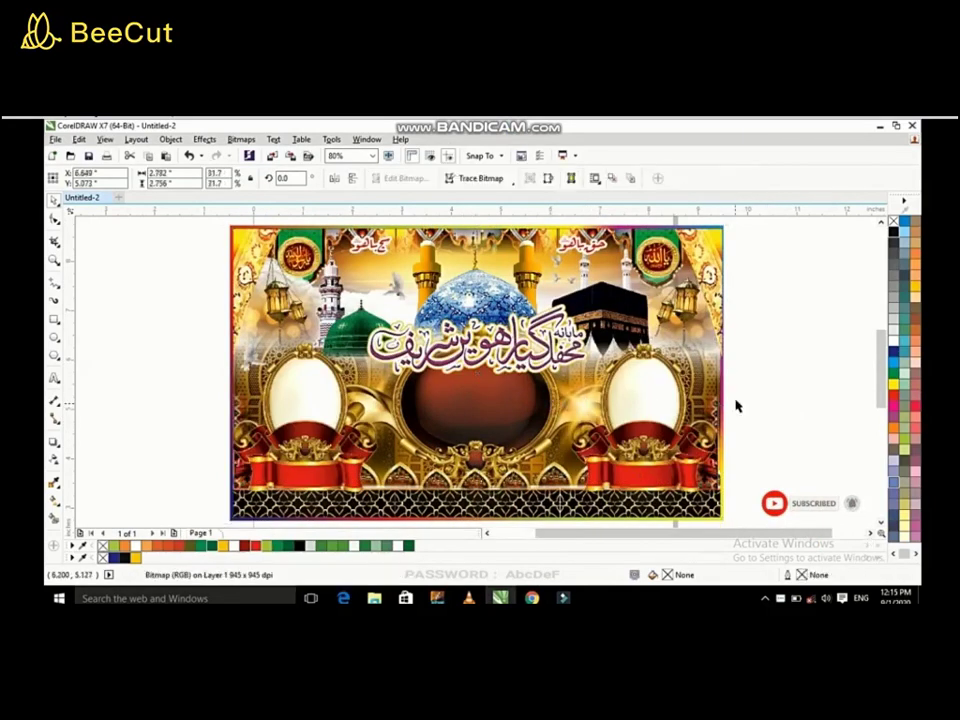
click(779, 398)
click(197, 367)
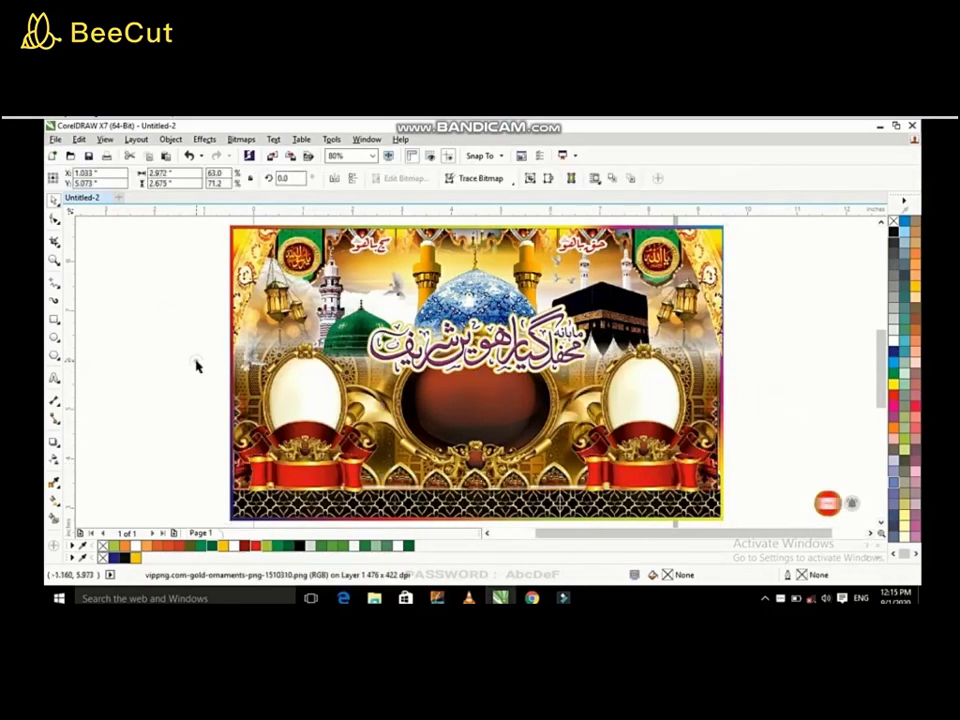
click(176, 403)
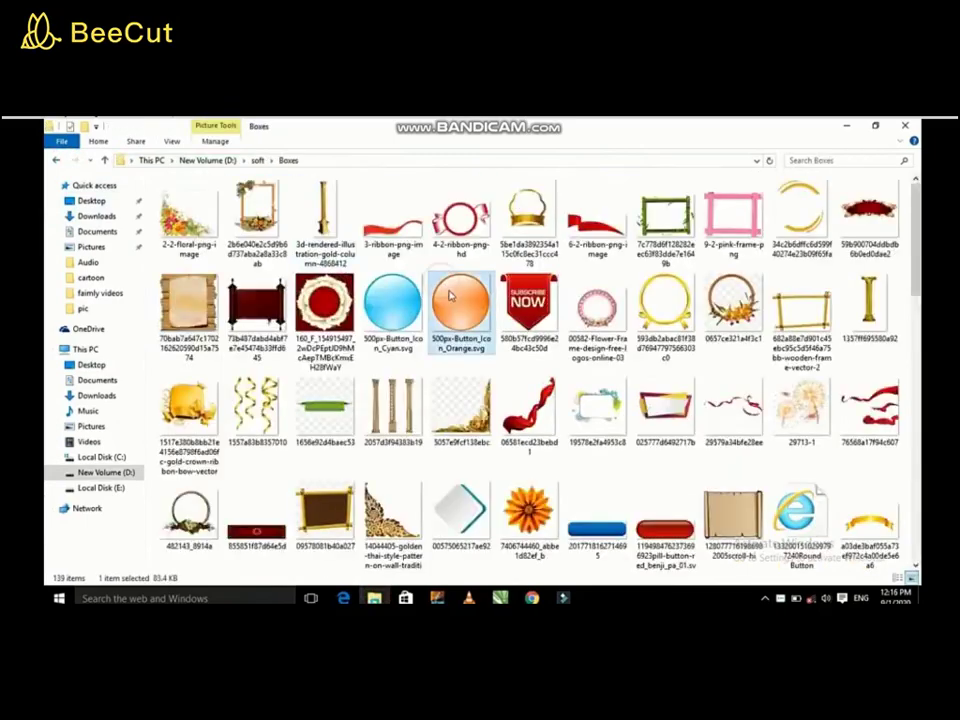
Step: Switch to File Explorer and look through the Boxes, Islamic Desgins and PNG folders for more banner artwork
scroll(450, 295, down, 10)
scroll(520, 350, up, 12)
click(592, 407)
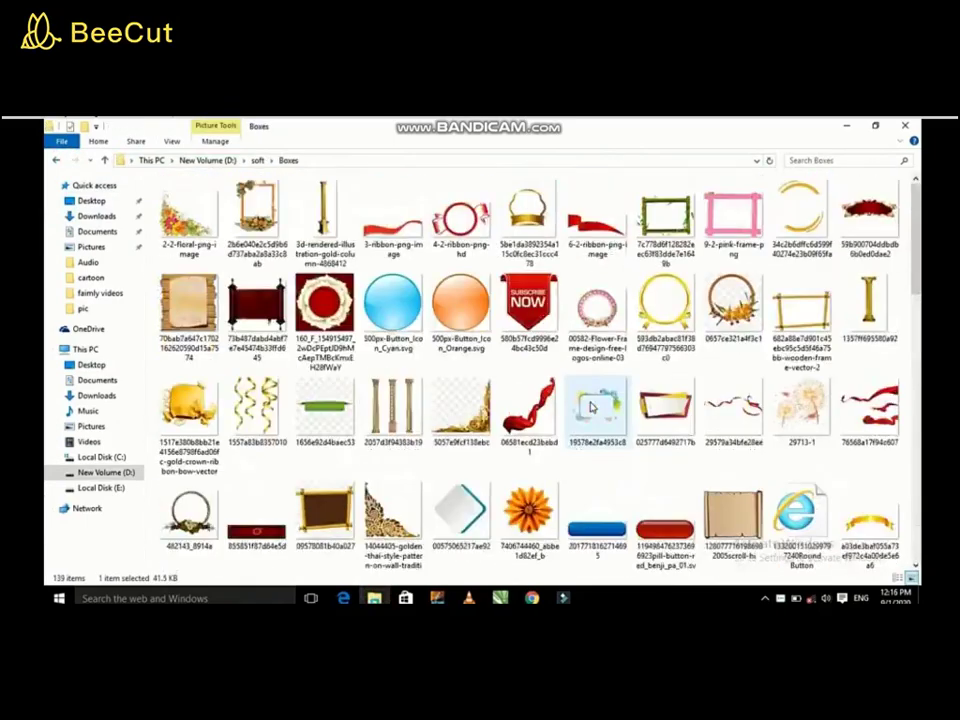
scroll(592, 407, down, 10)
scroll(454, 375, up, 10)
key(alt+Left)
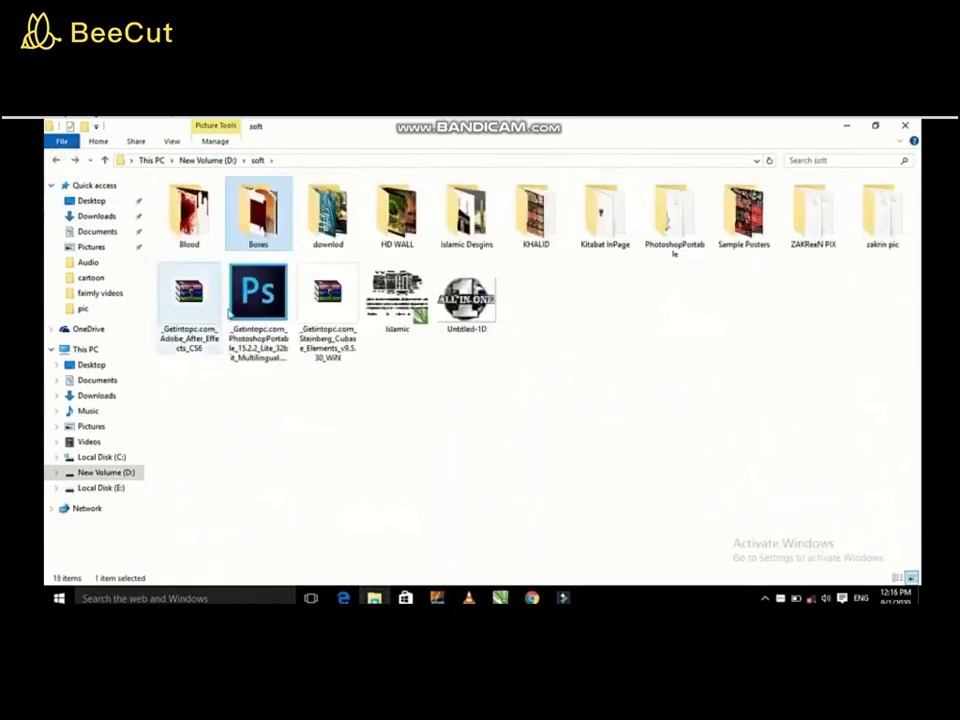
click(330, 215)
double_click(466, 215)
scroll(621, 343, down, 5)
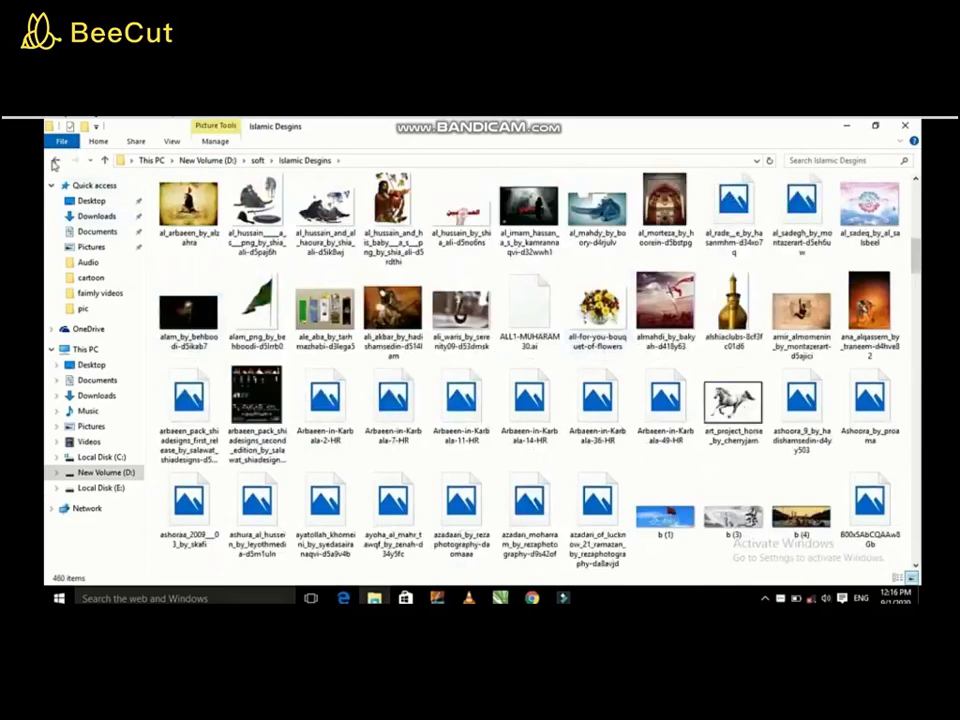
key(alt+Left)
key(alt+Up)
double_click(187, 490)
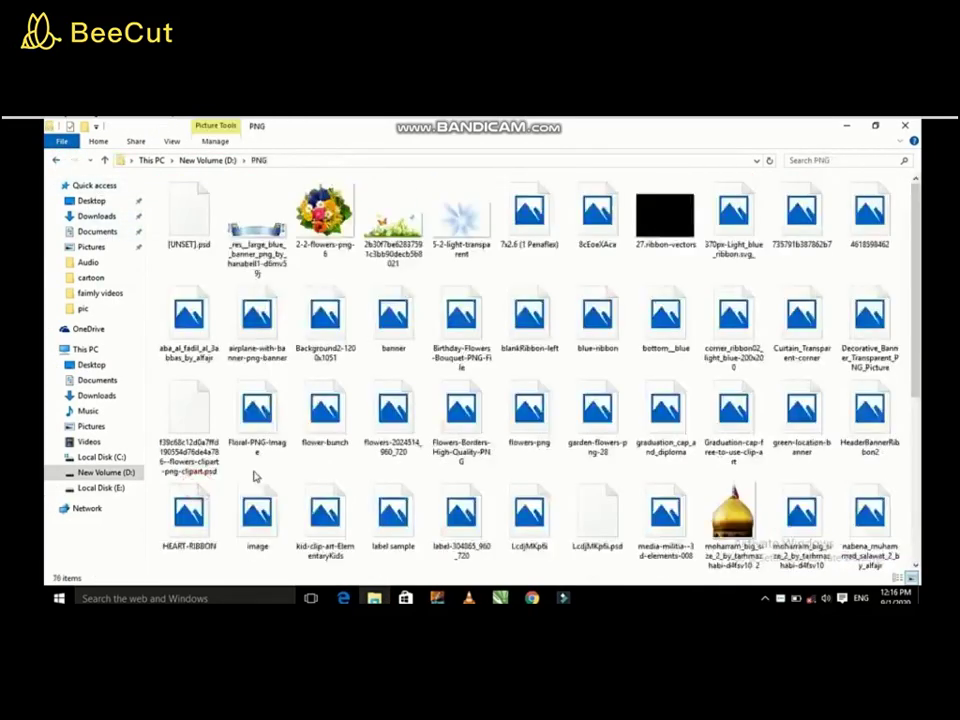
scroll(540, 380, down, 5)
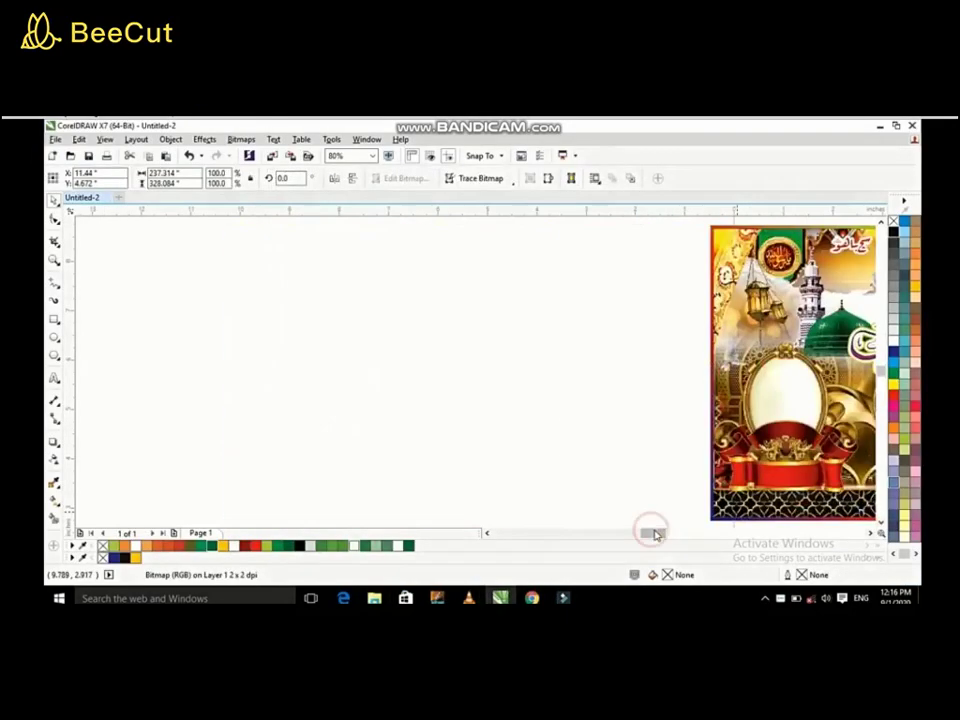
Step: Scale down the red curtain picture with gold tassels and fit curtains into the banner's two upper corners
drag(655, 535, 679, 538)
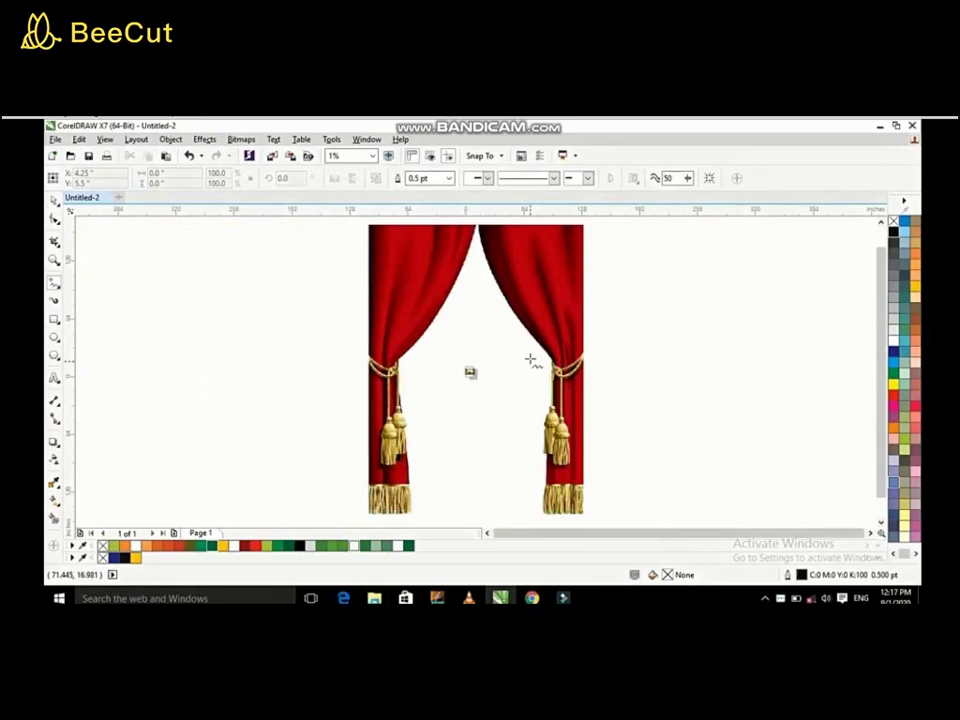
click(471, 371)
scroll(502, 387, up, 6)
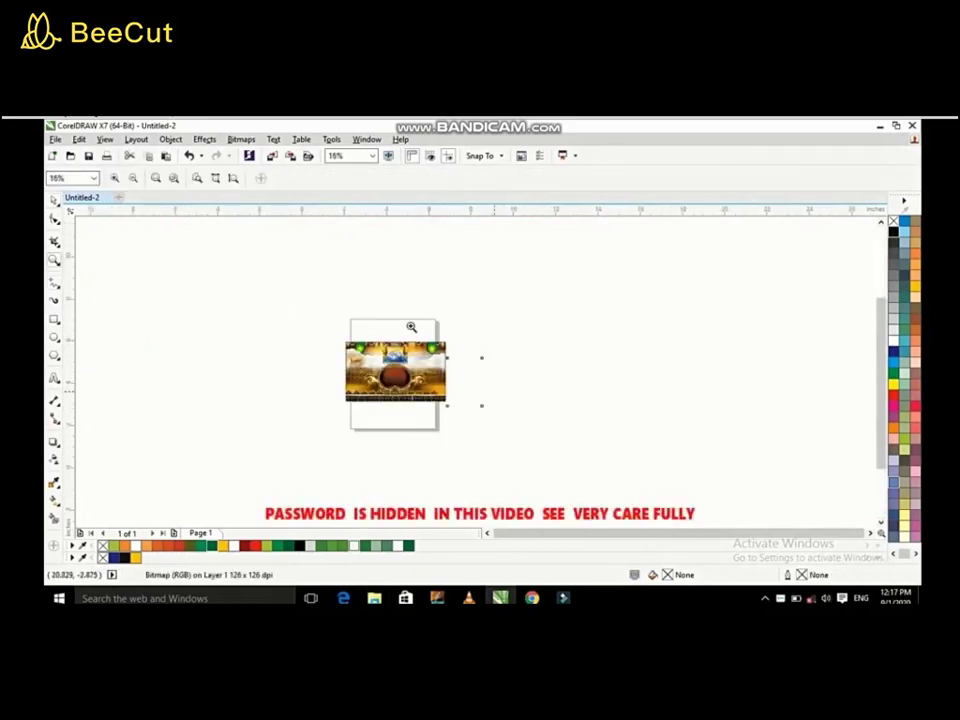
mouse_move(689, 461)
mouse_down()
mouse_move(632, 437)
mouse_move(589, 396)
mouse_up()
key(z)
drag(148, 227, 591, 394)
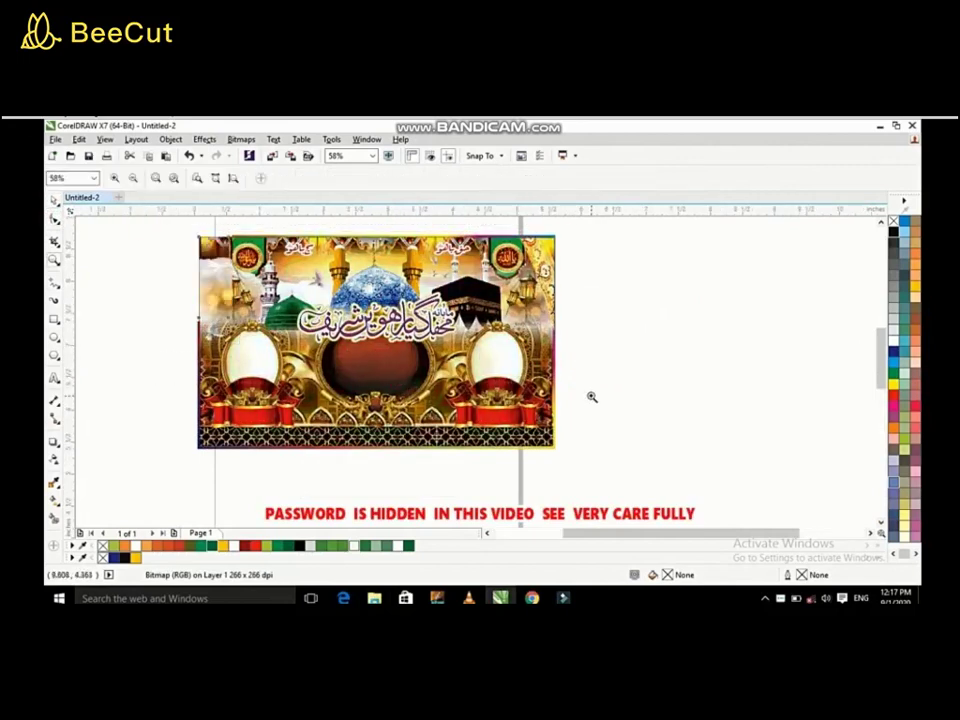
drag(220, 385, 375, 212)
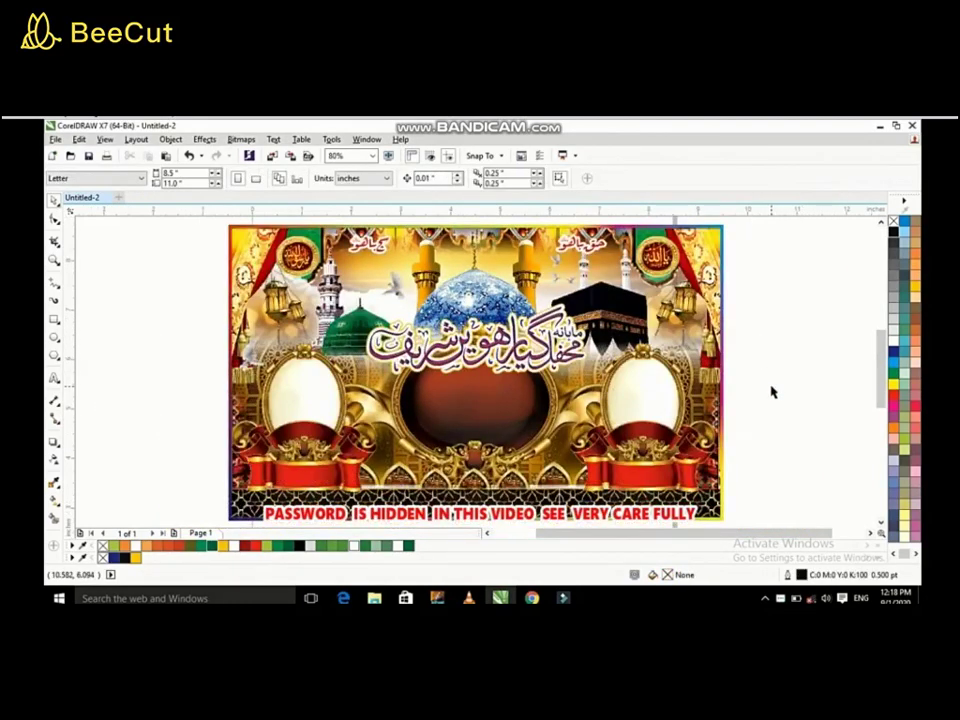
Step: Place copies of the white bird picture, about 1.5 × 0.9 inches, near the green dome, the Kaaba and both sides of the dark oval
click(742, 421)
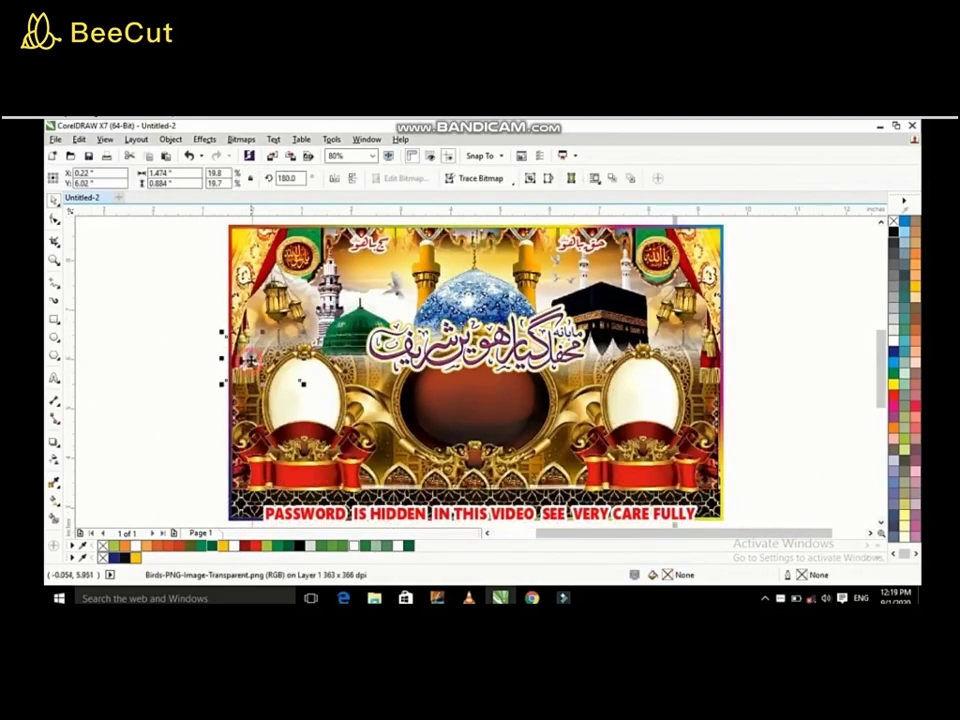
drag(742, 421, 407, 314)
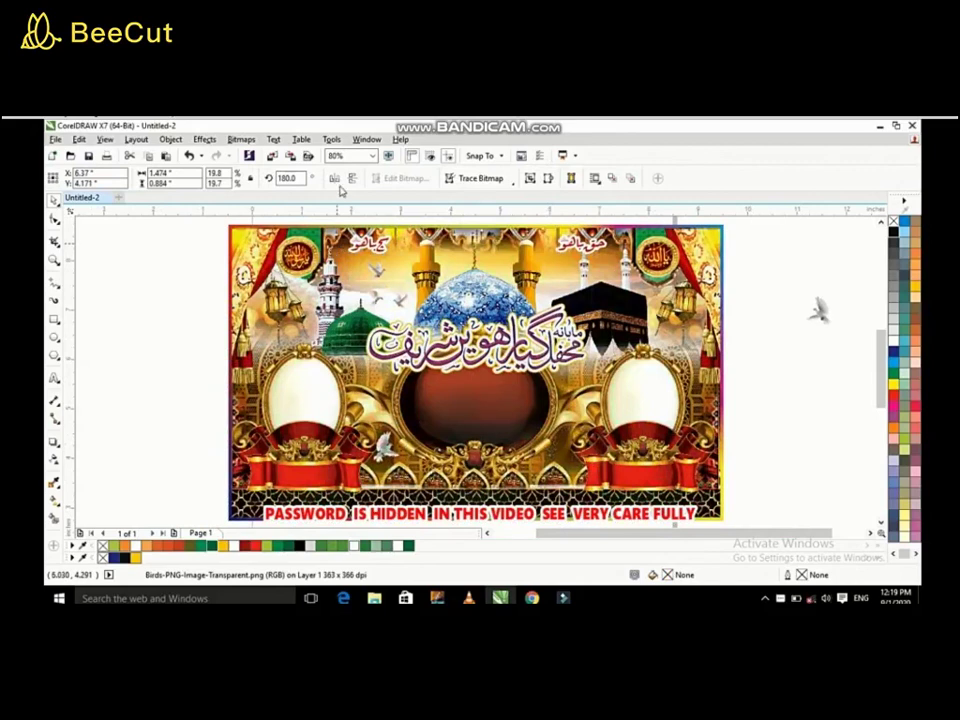
drag(388, 296, 559, 447)
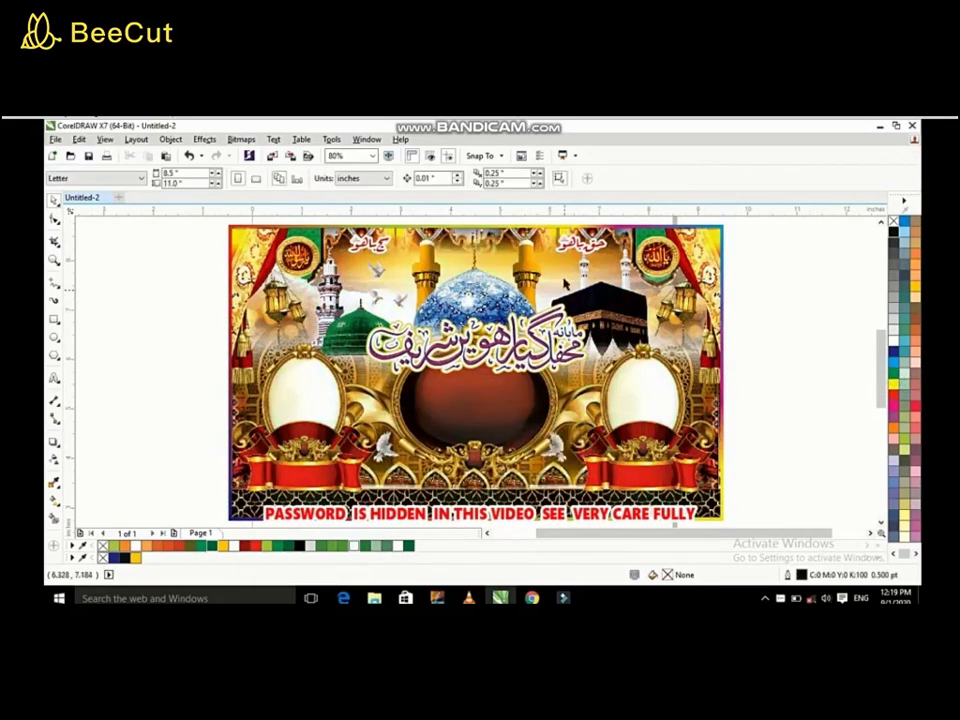
drag(560, 400, 560, 265)
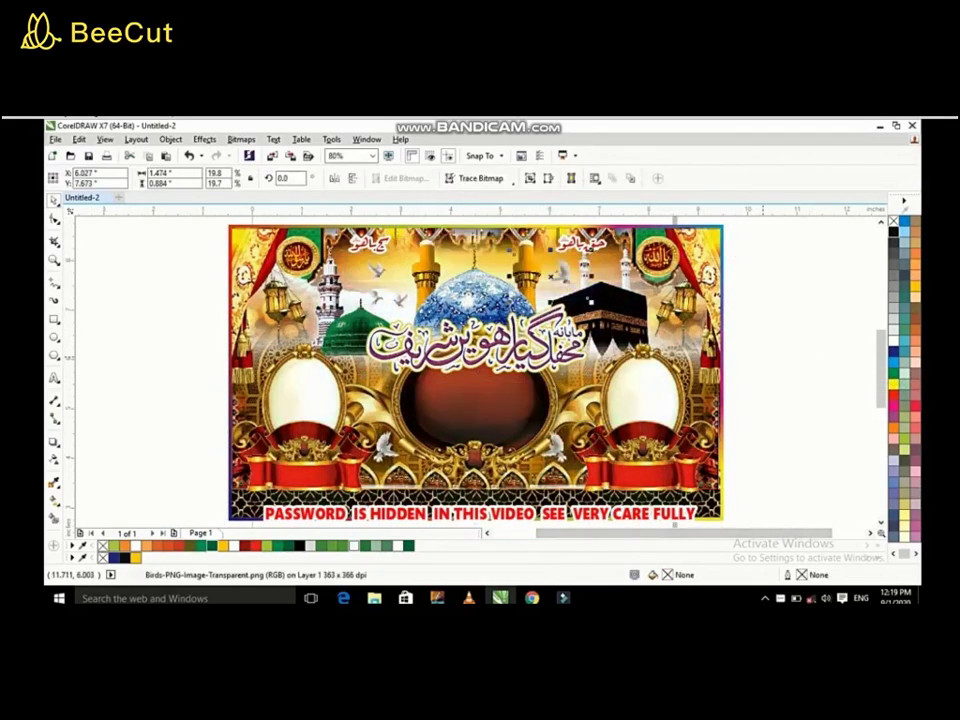
click(748, 377)
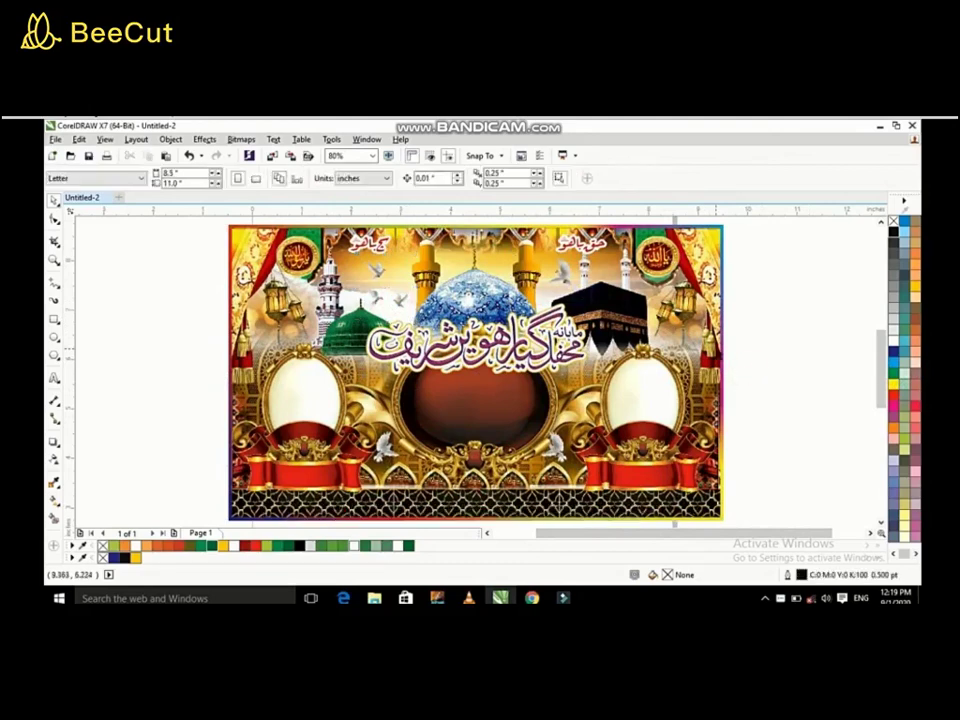